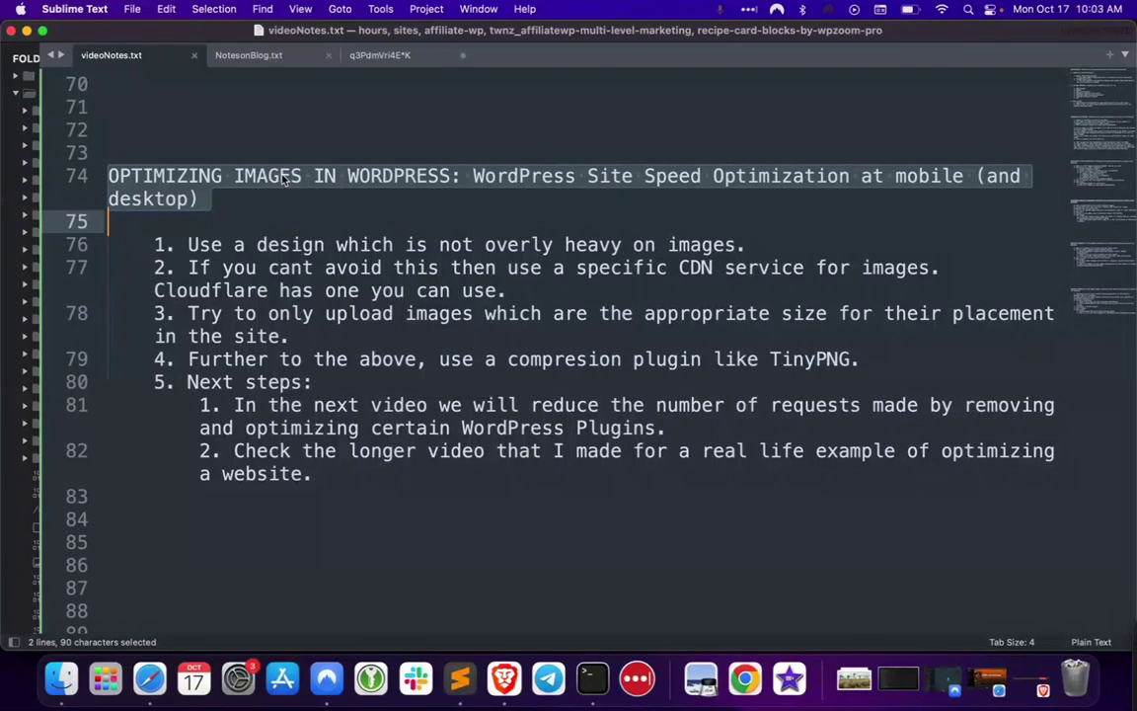
Step: Highlight the word IMAGES in the notes heading and the first tip about using a design that is not heavy on images
click(281, 176)
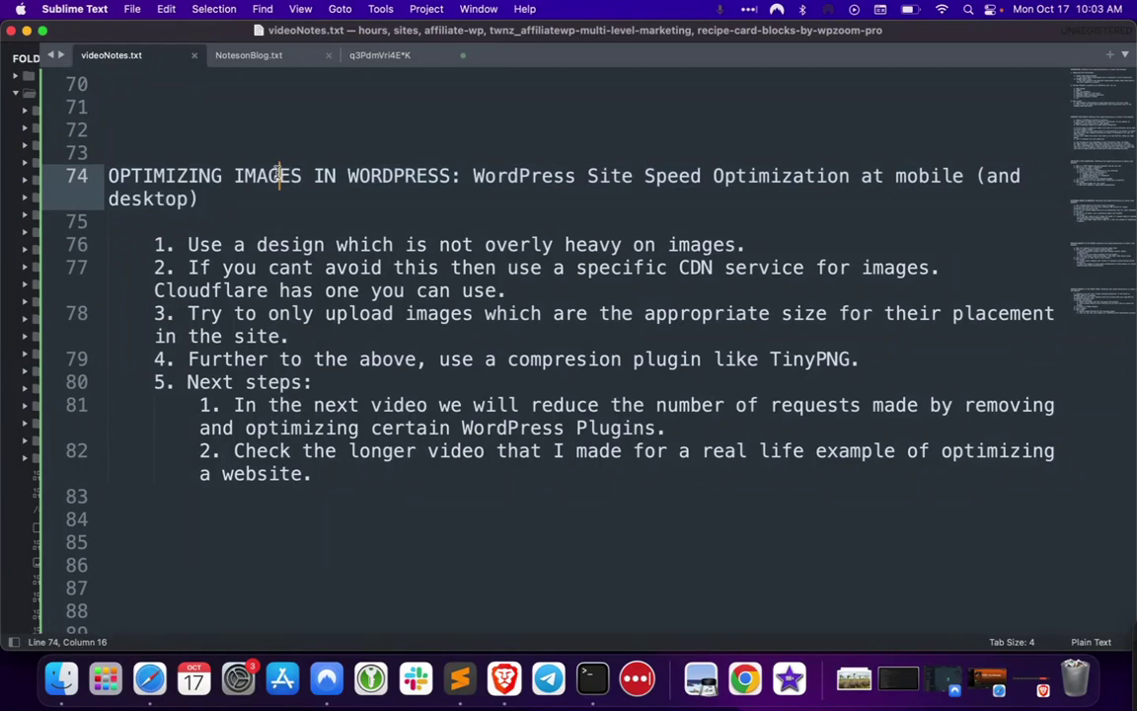
double_click(281, 176)
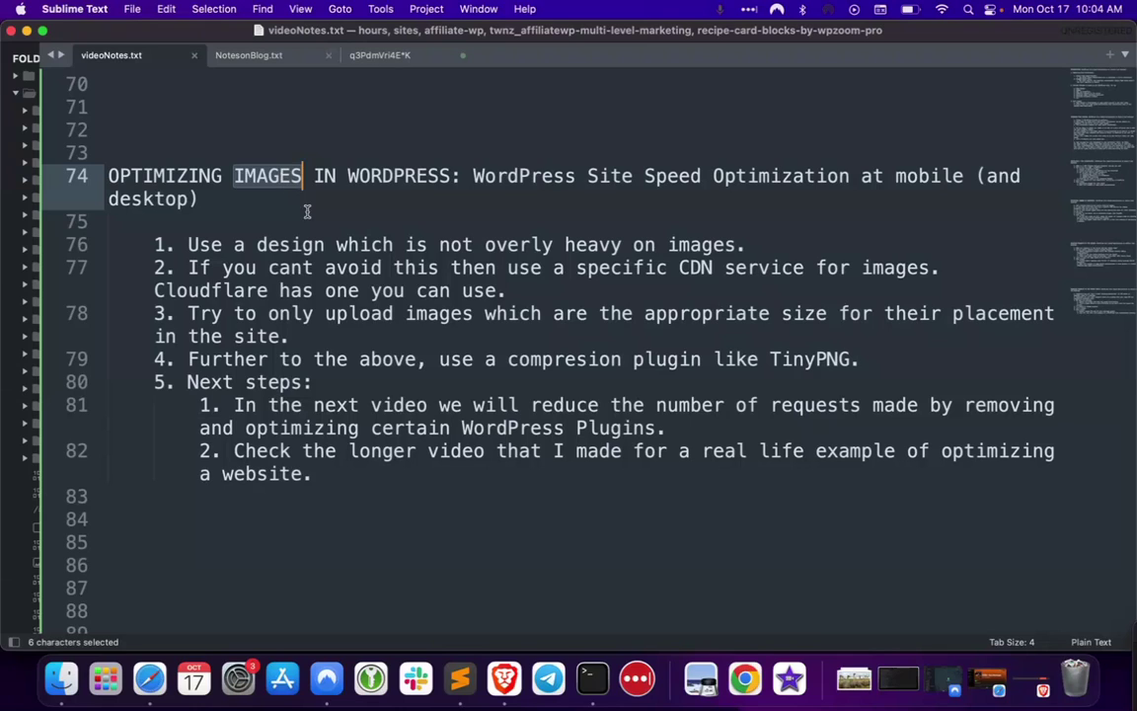
triple_click(419, 244)
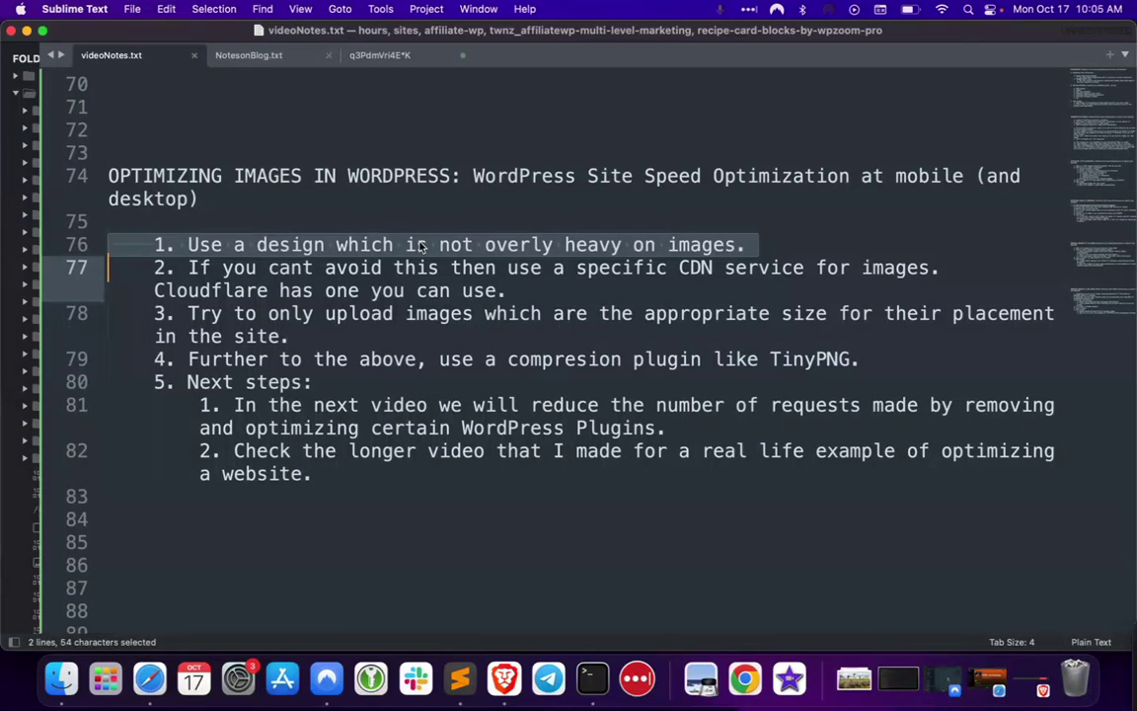
key(shift+Left)
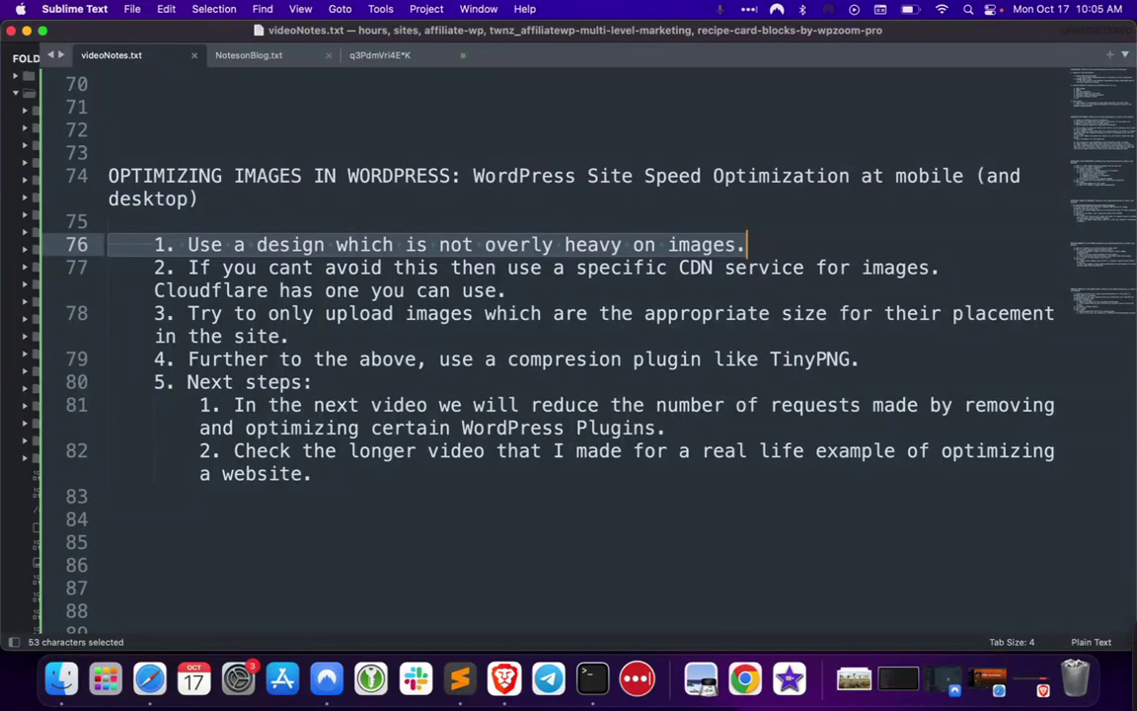
Step: Switch to Brave and review the "Increase mobile page speed in WordPress (FREE)" article for how few images its design uses
click(504, 677)
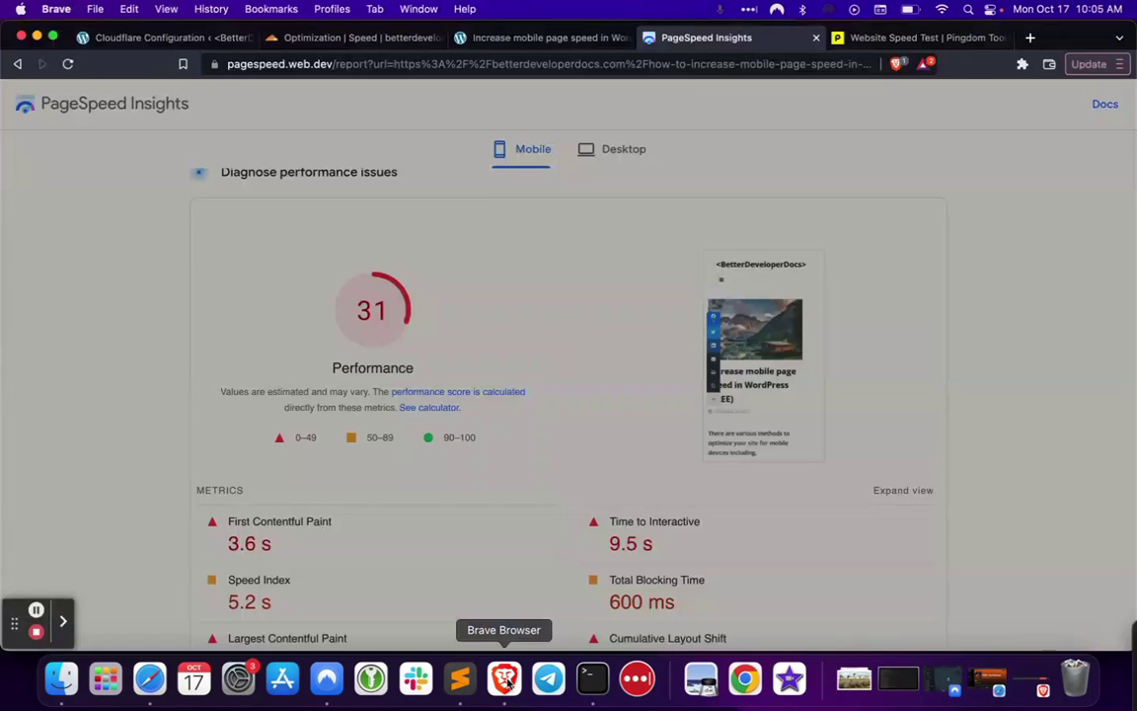
click(537, 37)
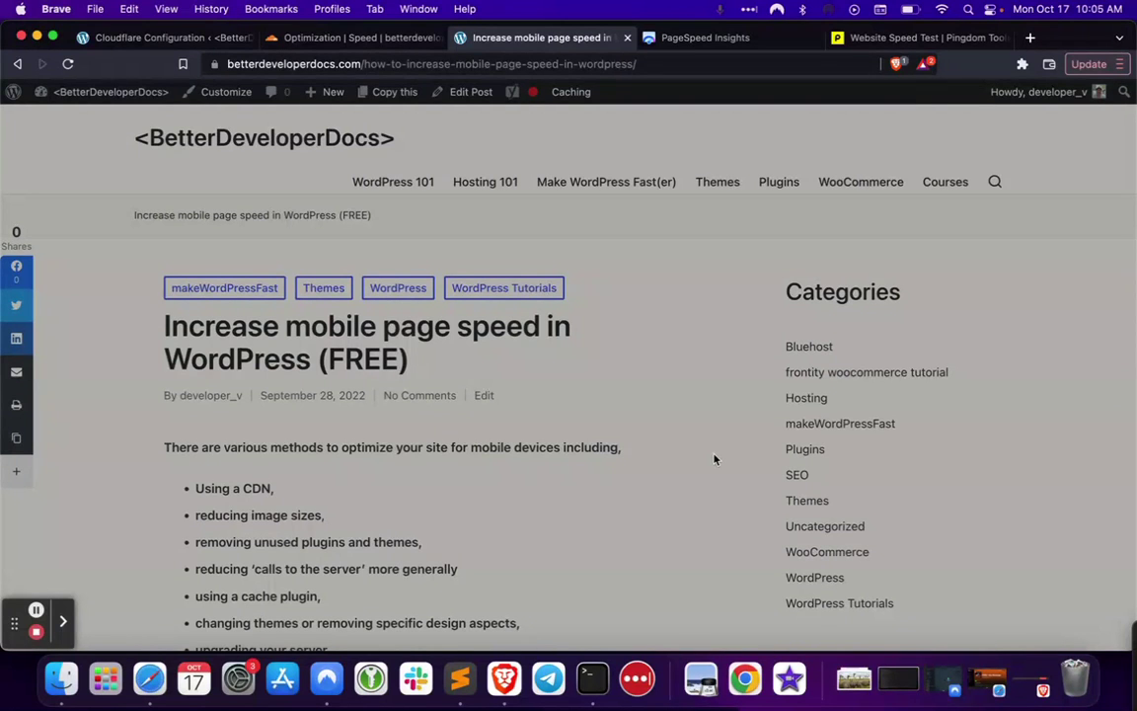
scroll(715, 458, down, 2)
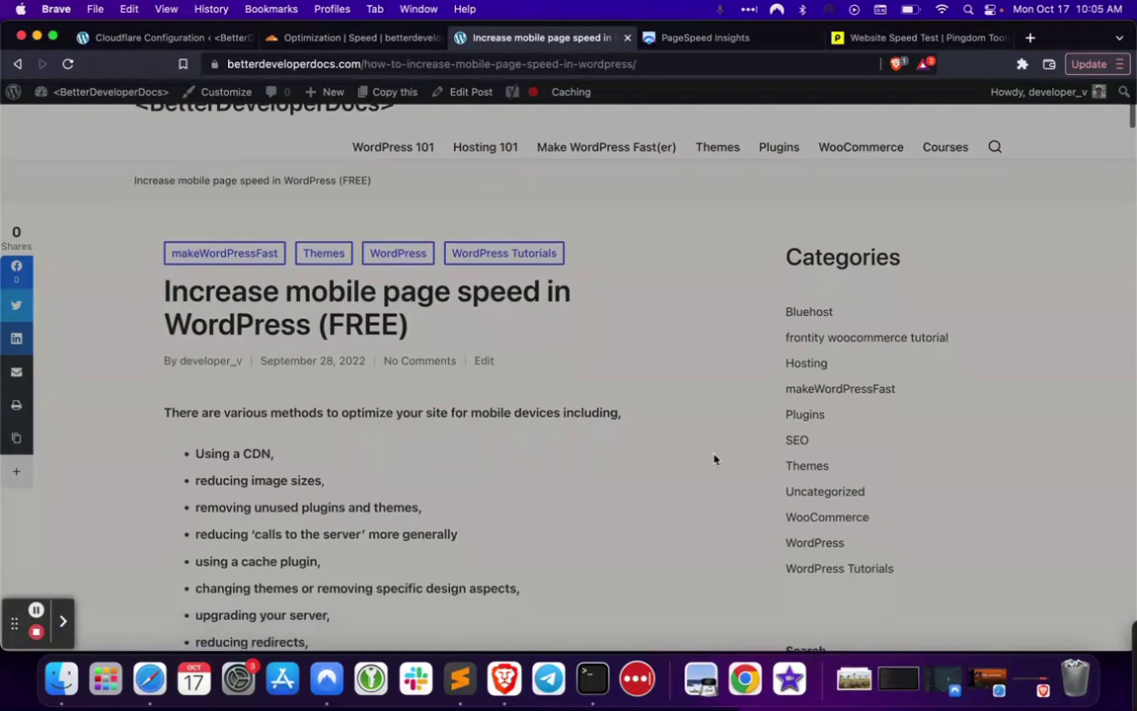
scroll(715, 458, down, 5)
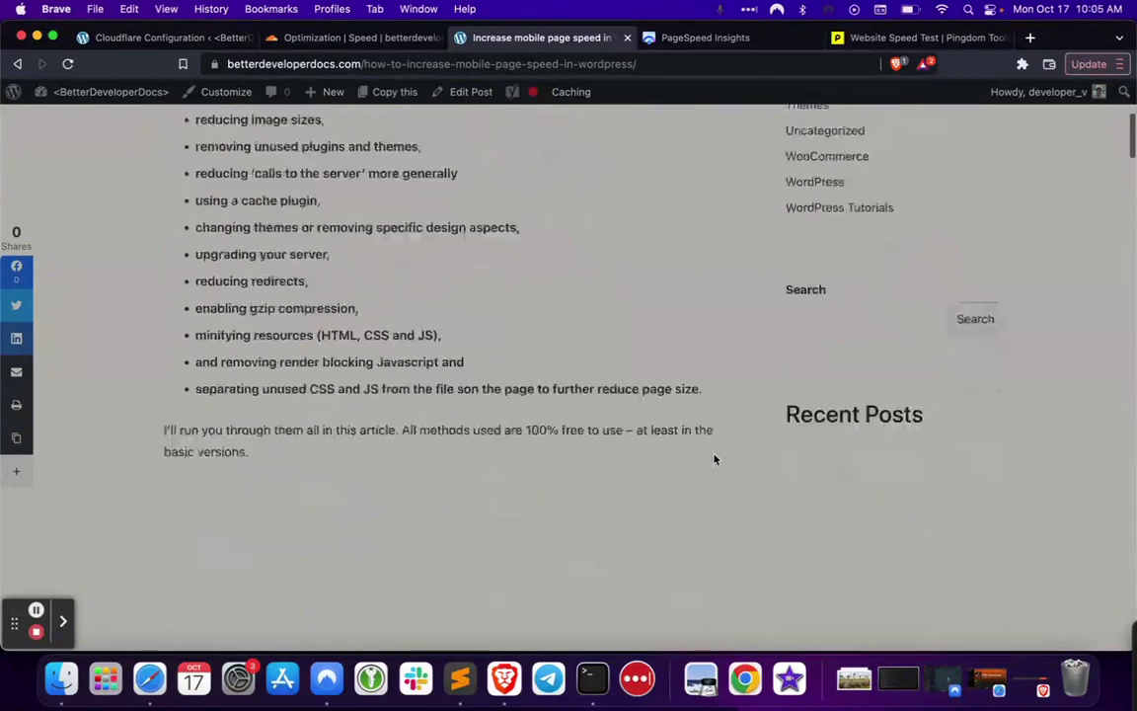
scroll(715, 458, up, 3)
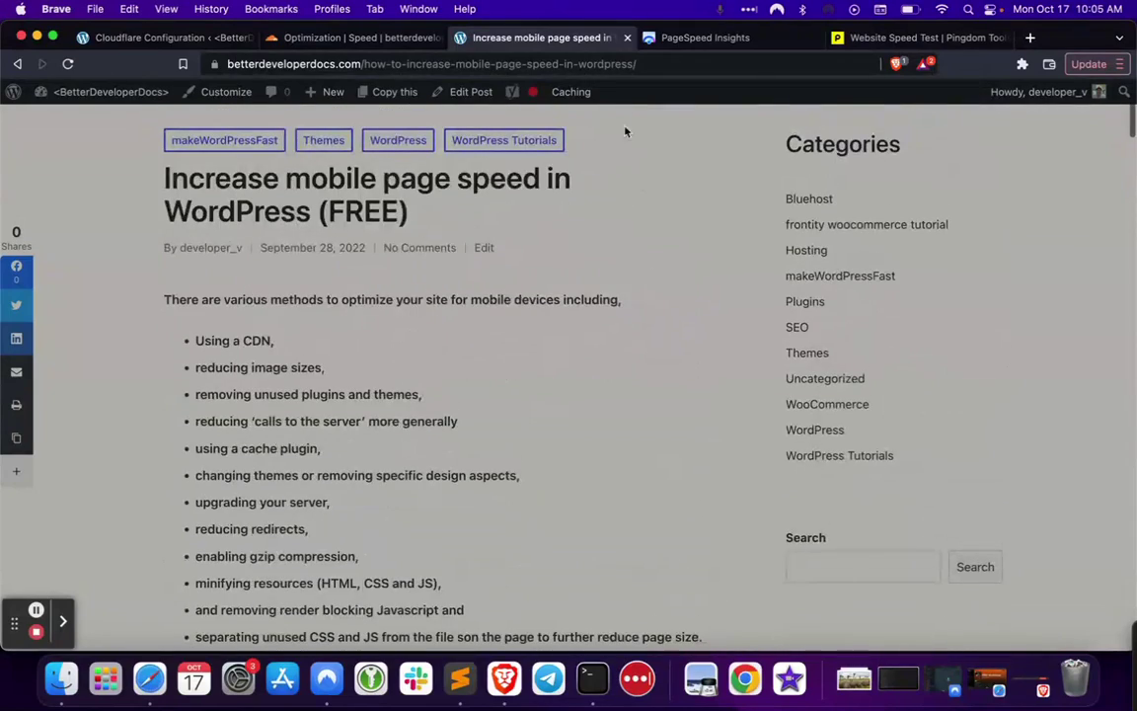
click(588, 63)
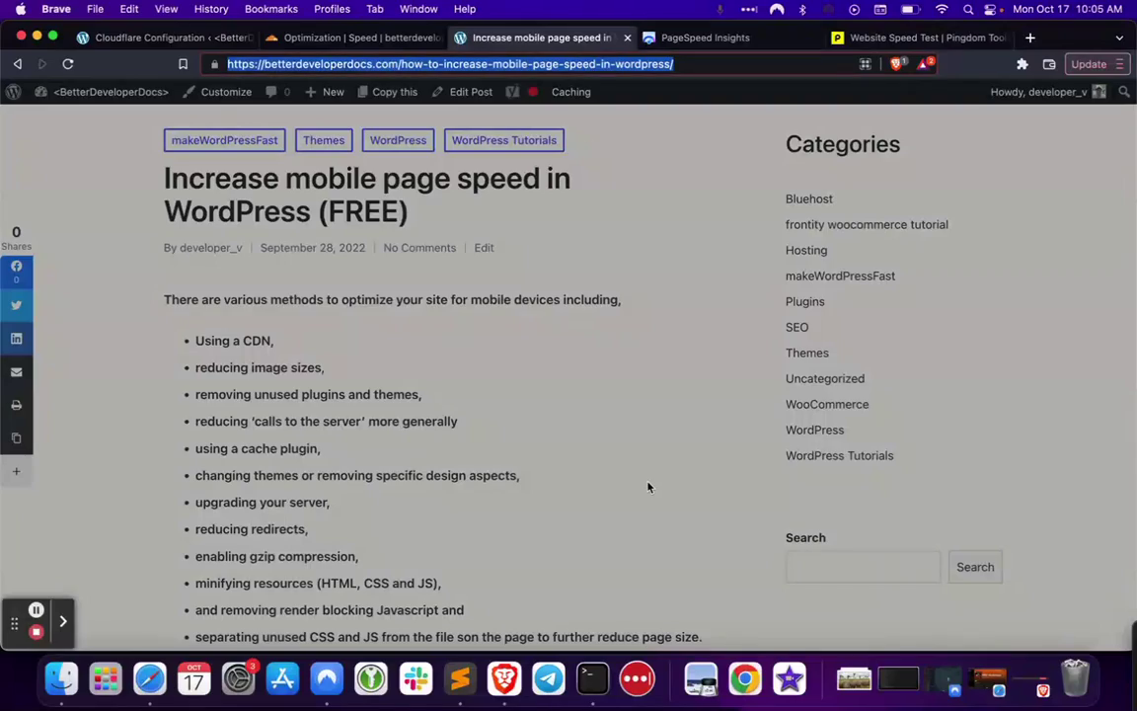
scroll(648, 485, down, 8)
scroll(648, 485, down, 20)
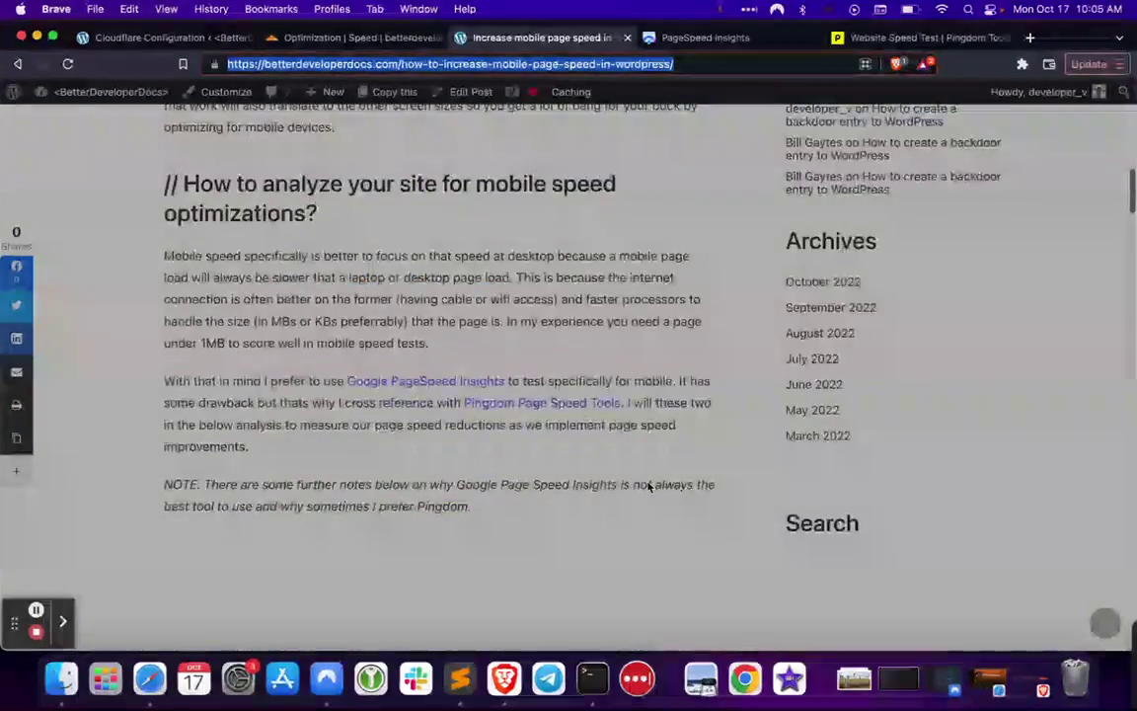
scroll(648, 482, up, 20)
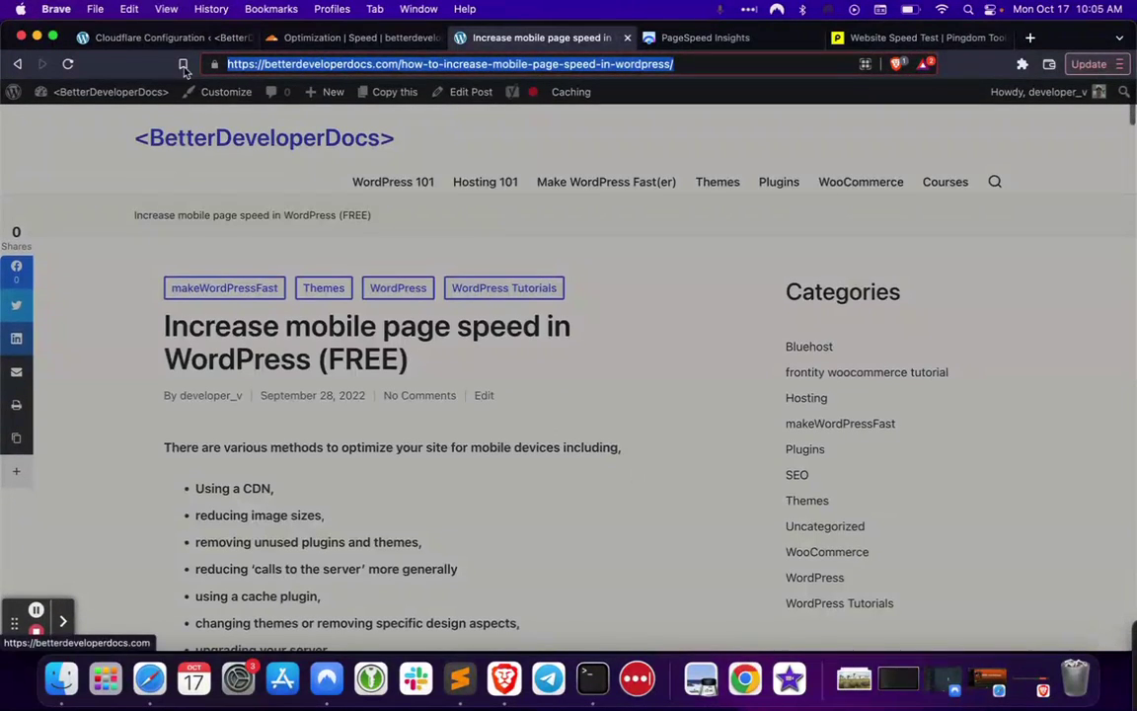
Step: Open the WordPress theme customizer from the site's admin area and go to the Blog settings for Single Post
click(168, 36)
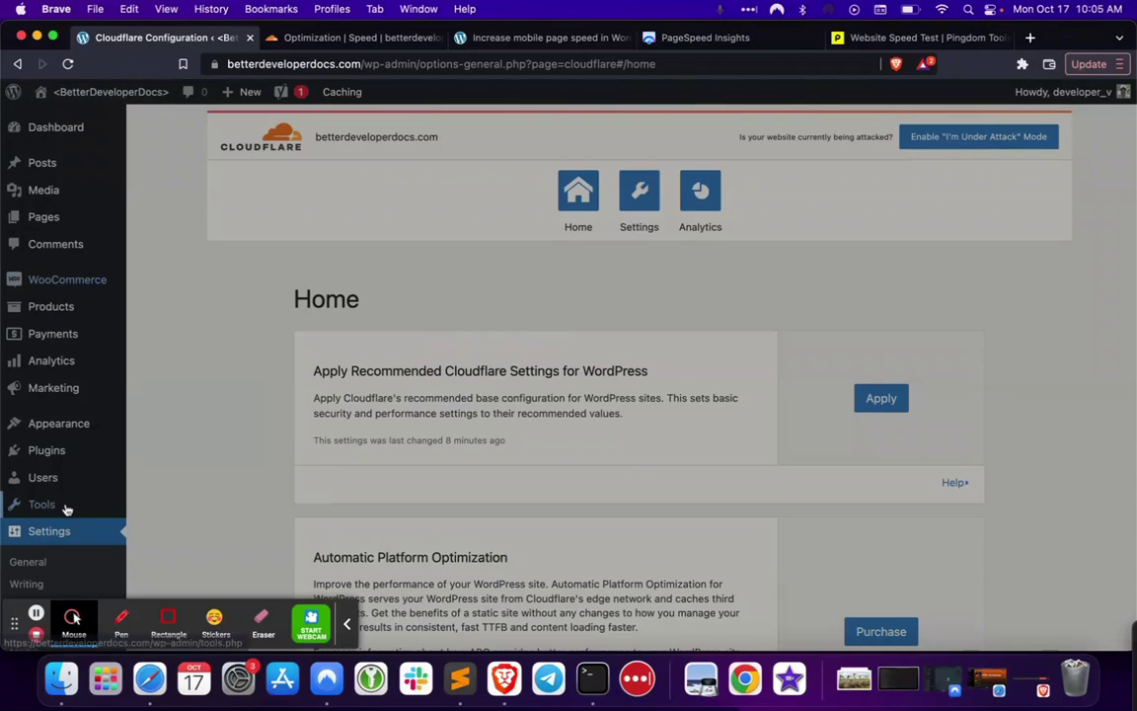
mouse_move(69, 424)
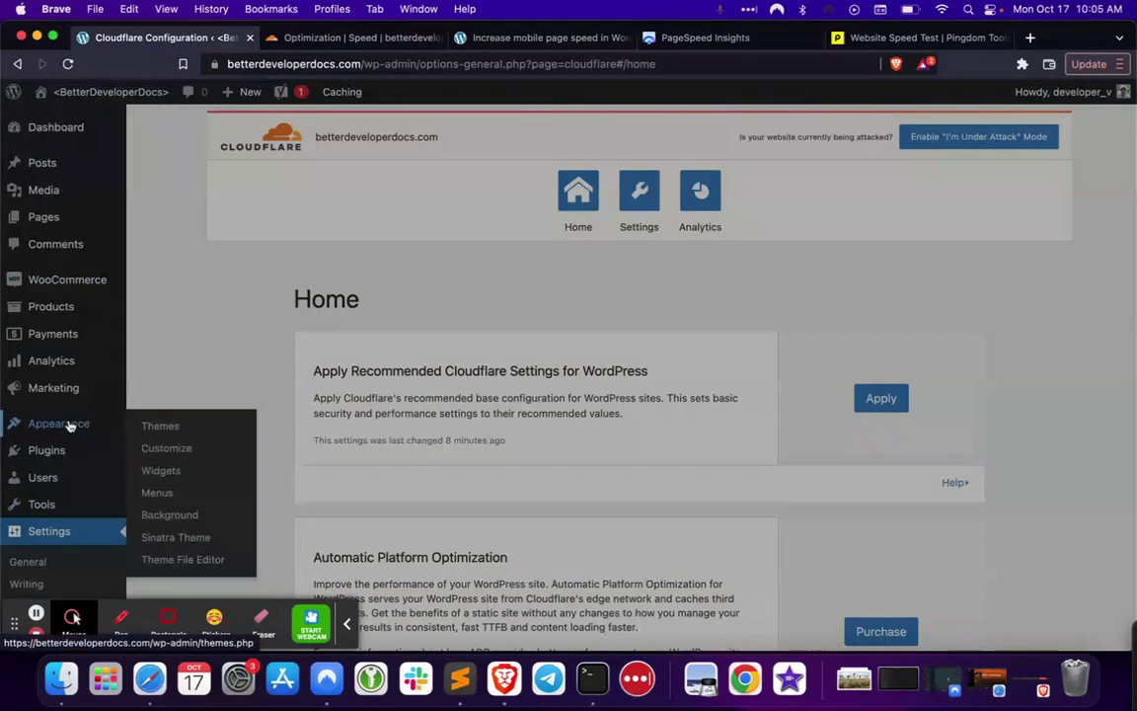
click(164, 448)
click(345, 624)
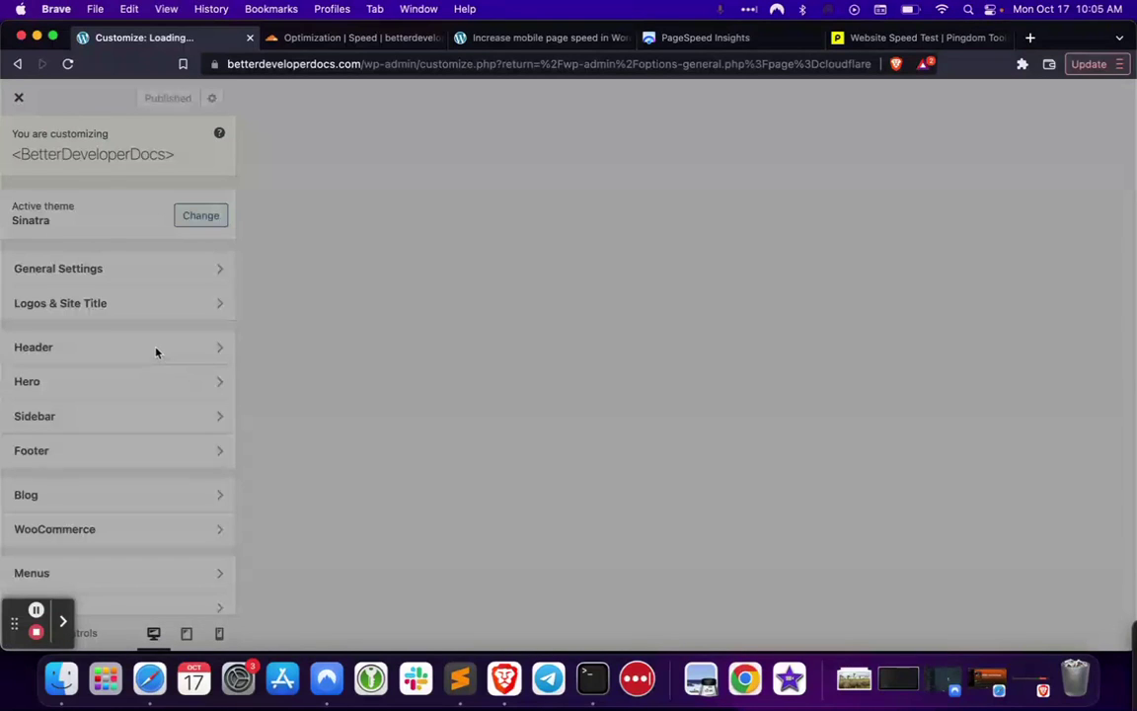
scroll(155, 353, down, 1)
scroll(155, 352, down, 1)
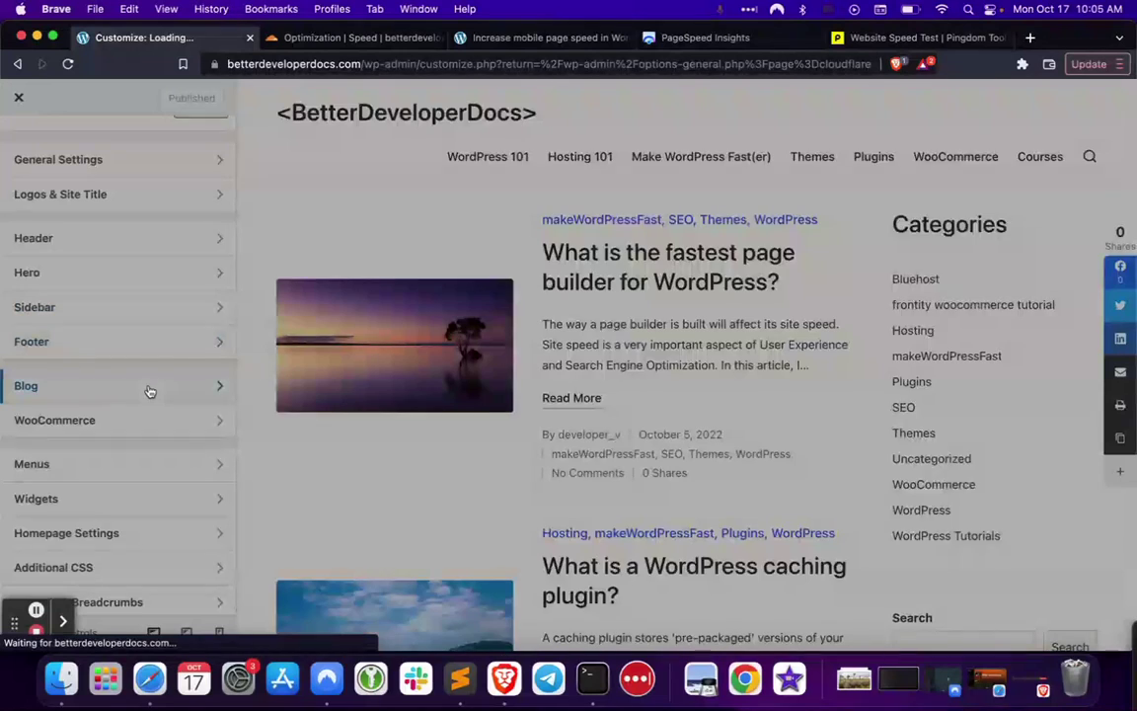
click(148, 389)
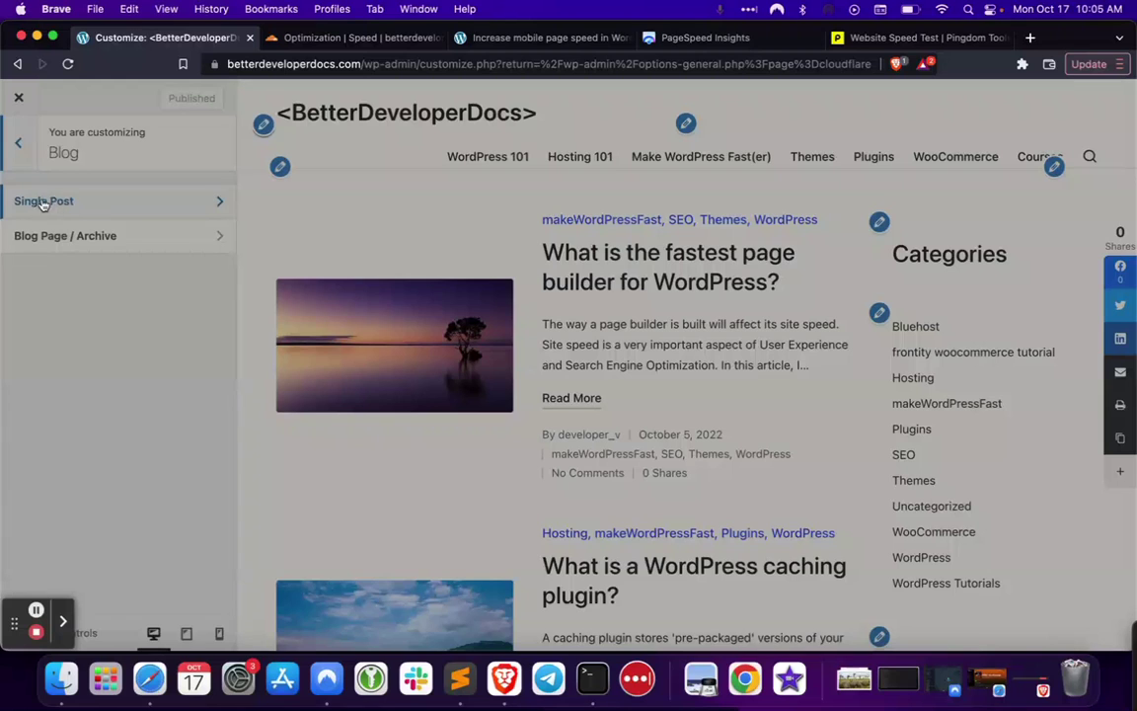
click(89, 204)
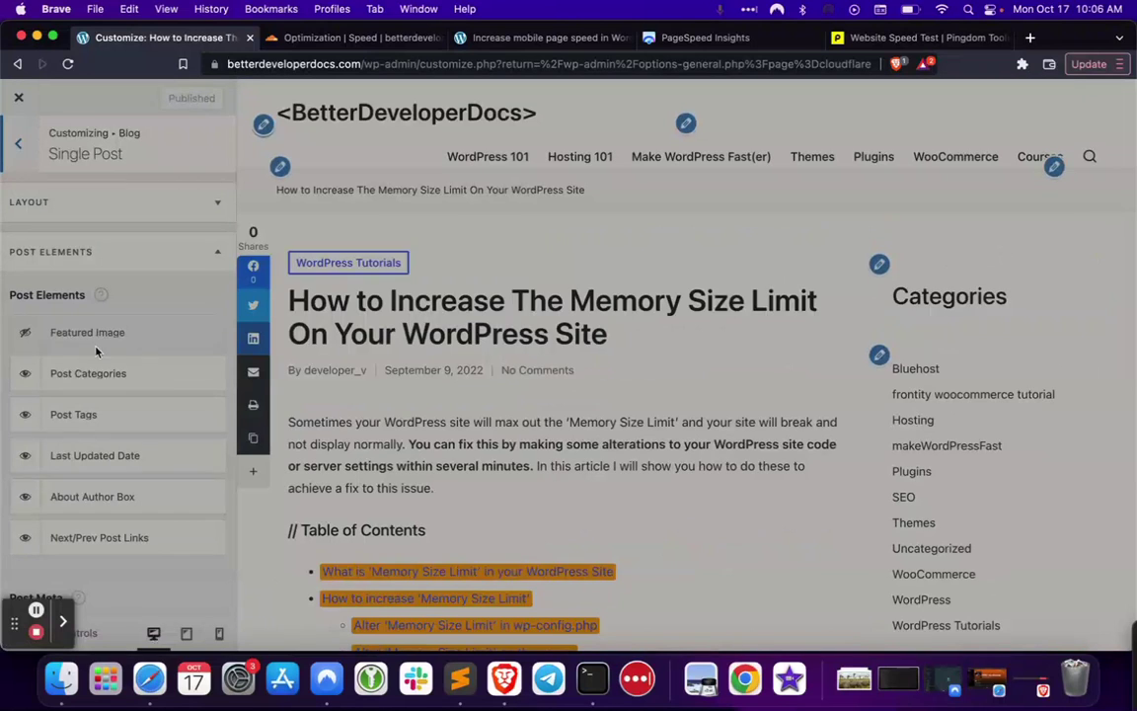
Step: Show the Featured Image element on single posts to preview it, hide it again and publish the customizer settings
click(27, 336)
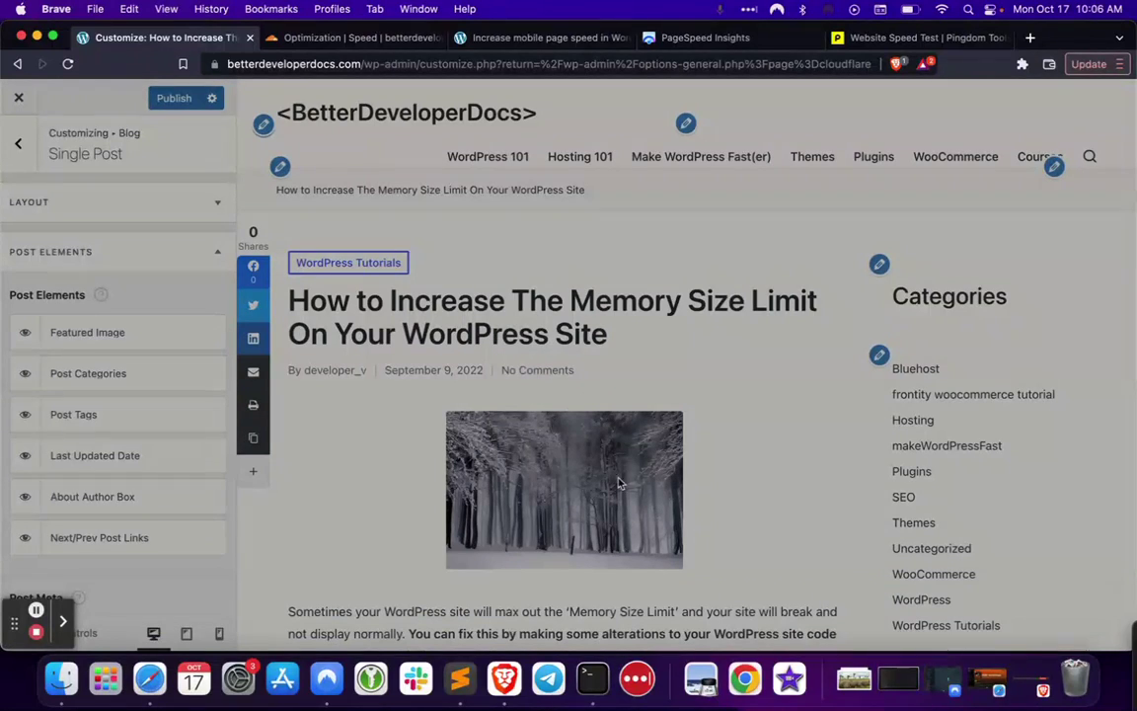
scroll(620, 479, down, 4)
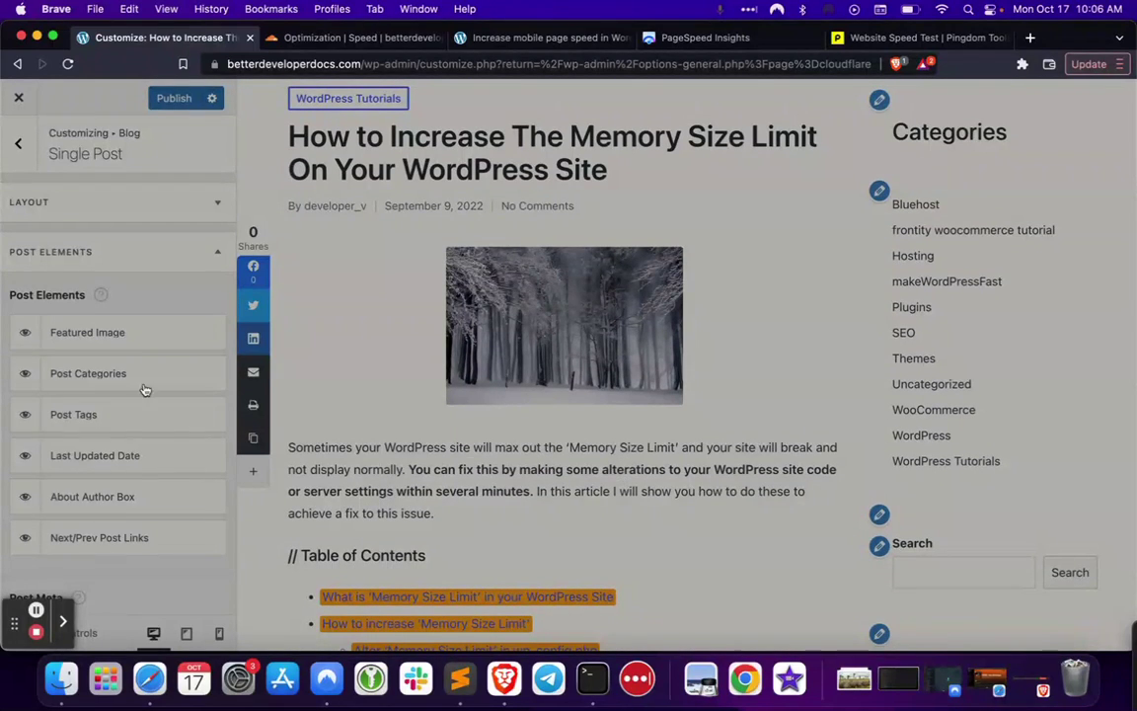
click(25, 335)
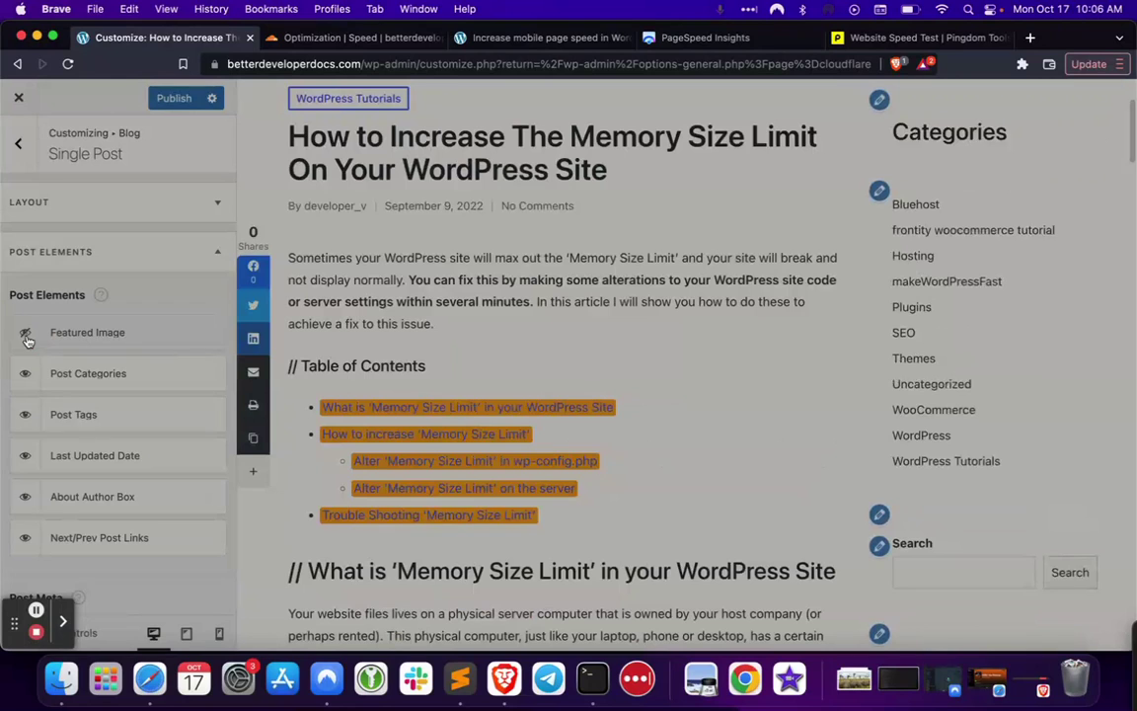
click(168, 97)
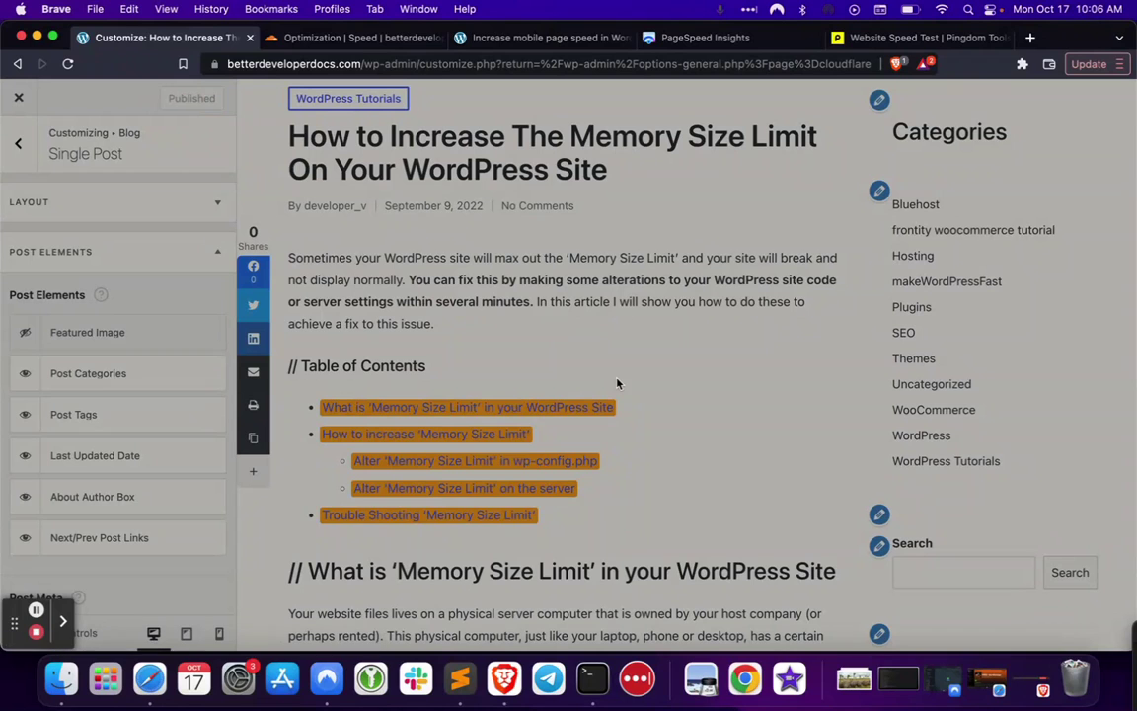
Step: Examine the memory size limit post in the customizer preview for the images used in its body
scroll(617, 383, up, 3)
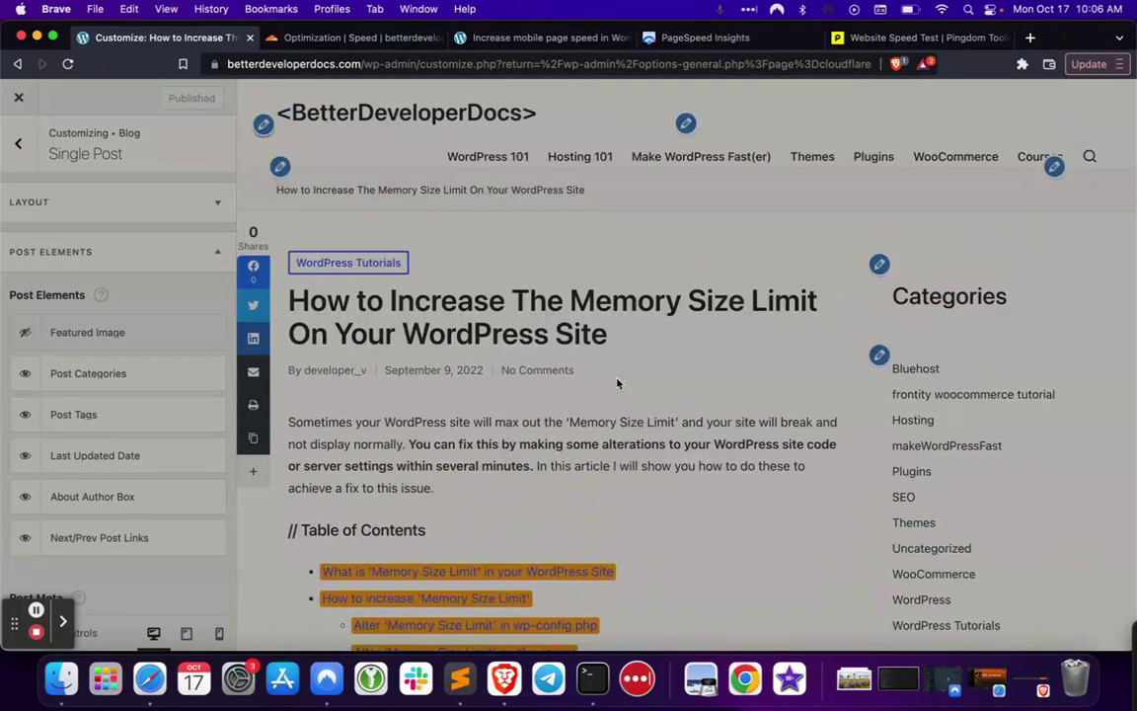
scroll(617, 383, down, 15)
scroll(617, 383, down, 7)
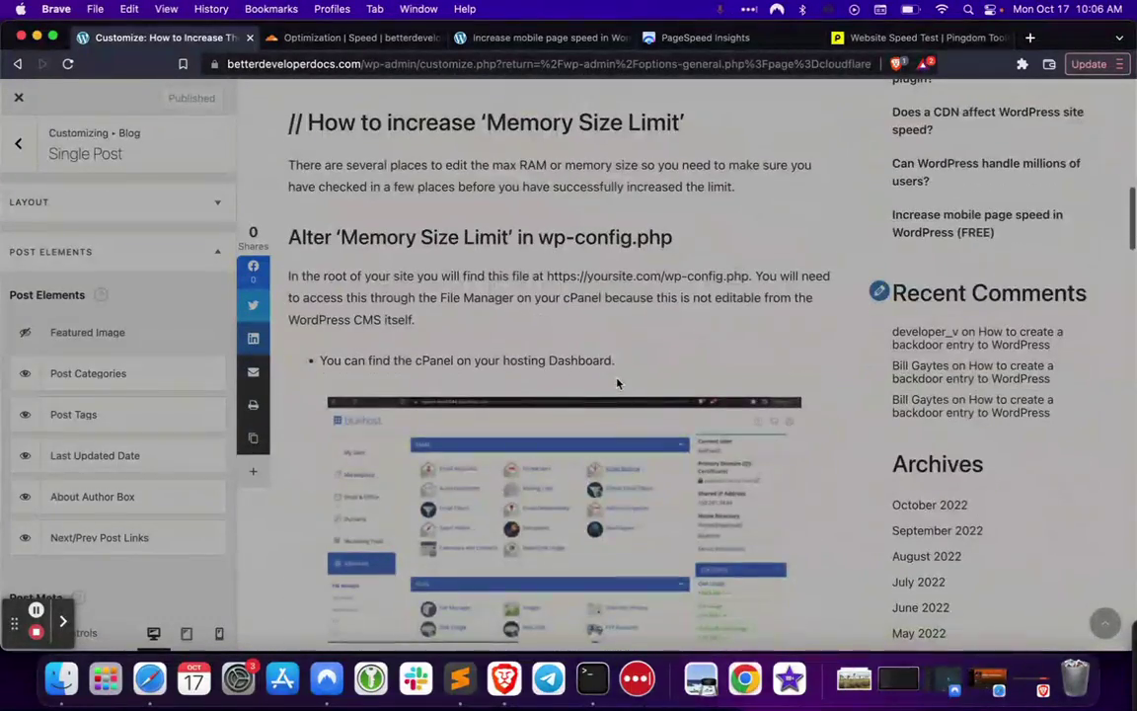
scroll(617, 383, down, 6)
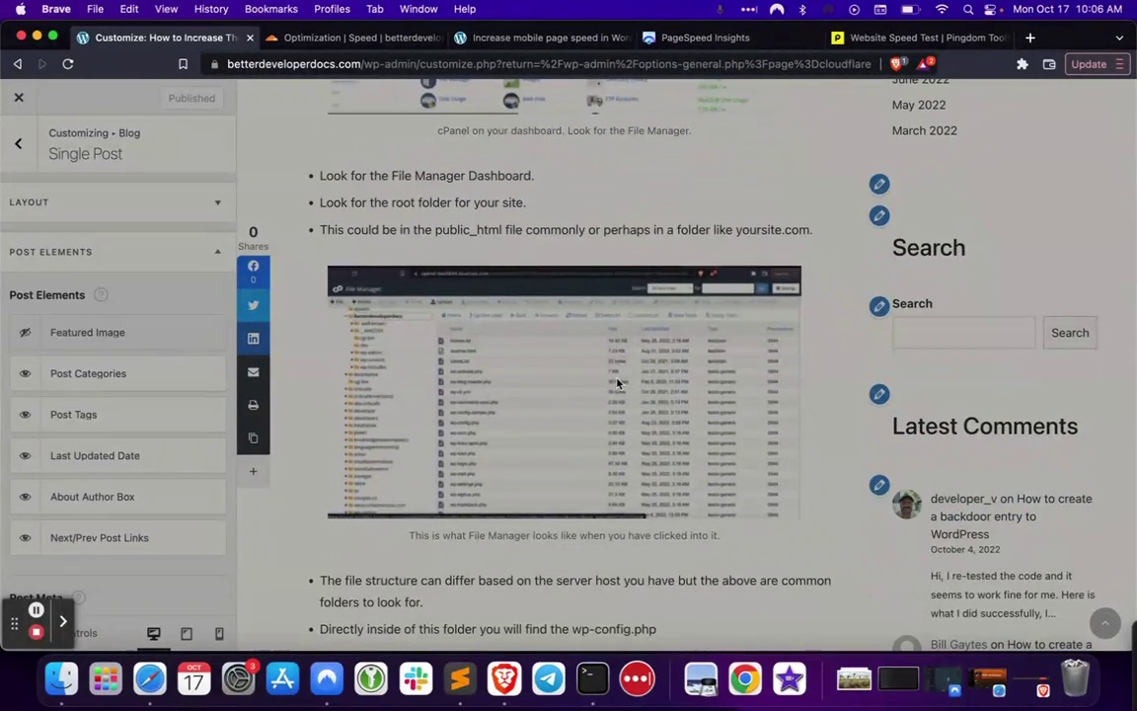
scroll(617, 383, up, 7)
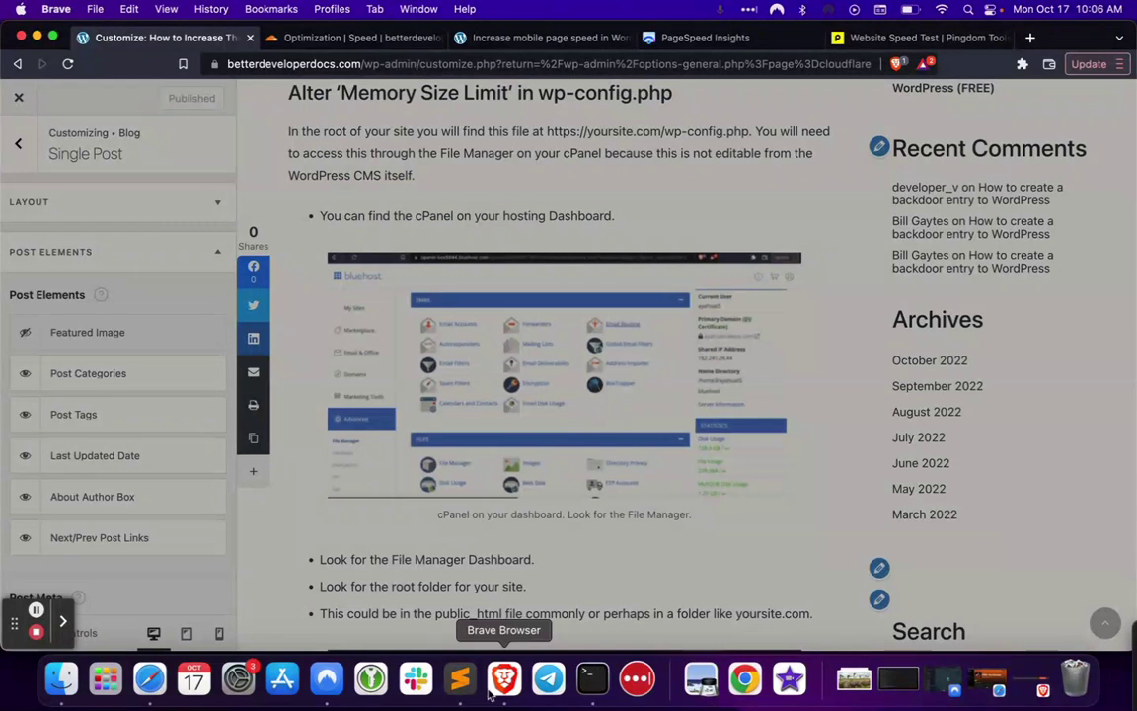
Step: Switch to Sublime Text and highlight the second tip on an image CDN service and the third on appropriate image sizes
click(460, 677)
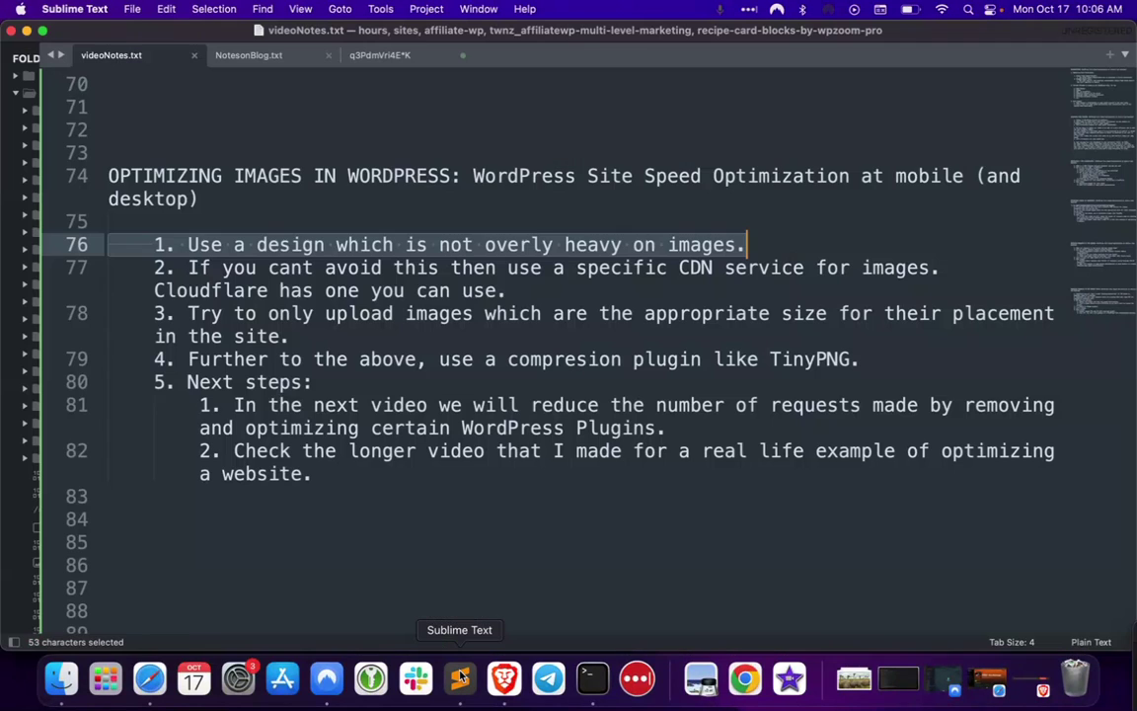
double_click(579, 269)
triple_click(573, 275)
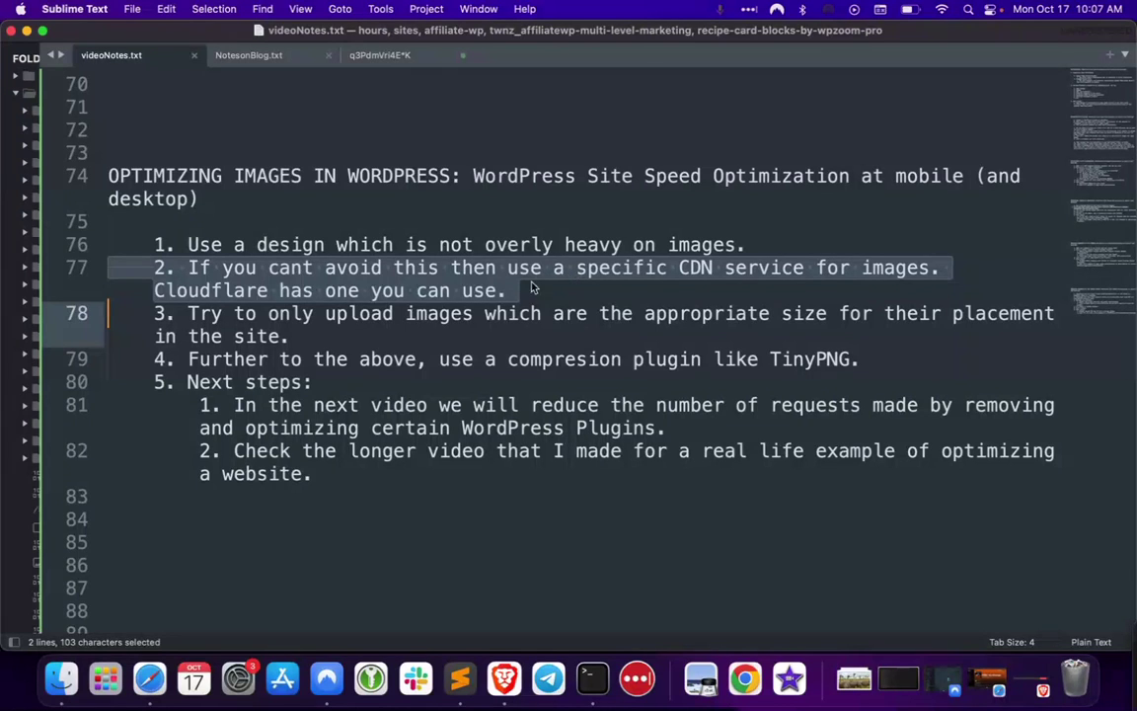
click(503, 314)
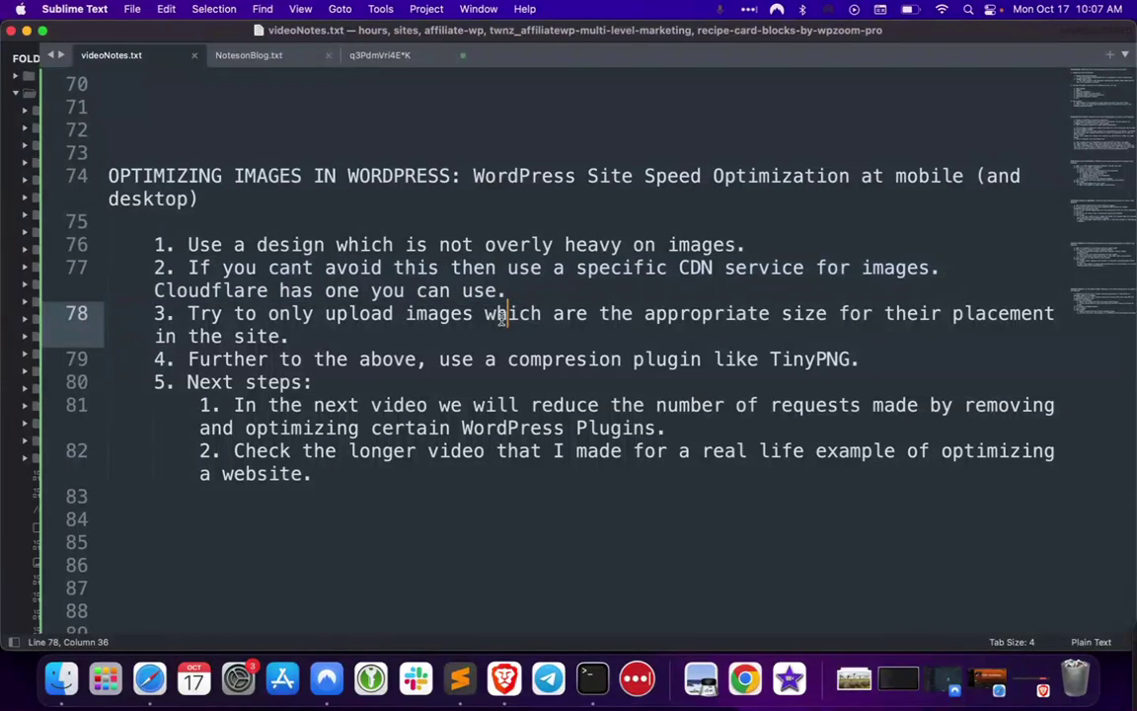
triple_click(503, 316)
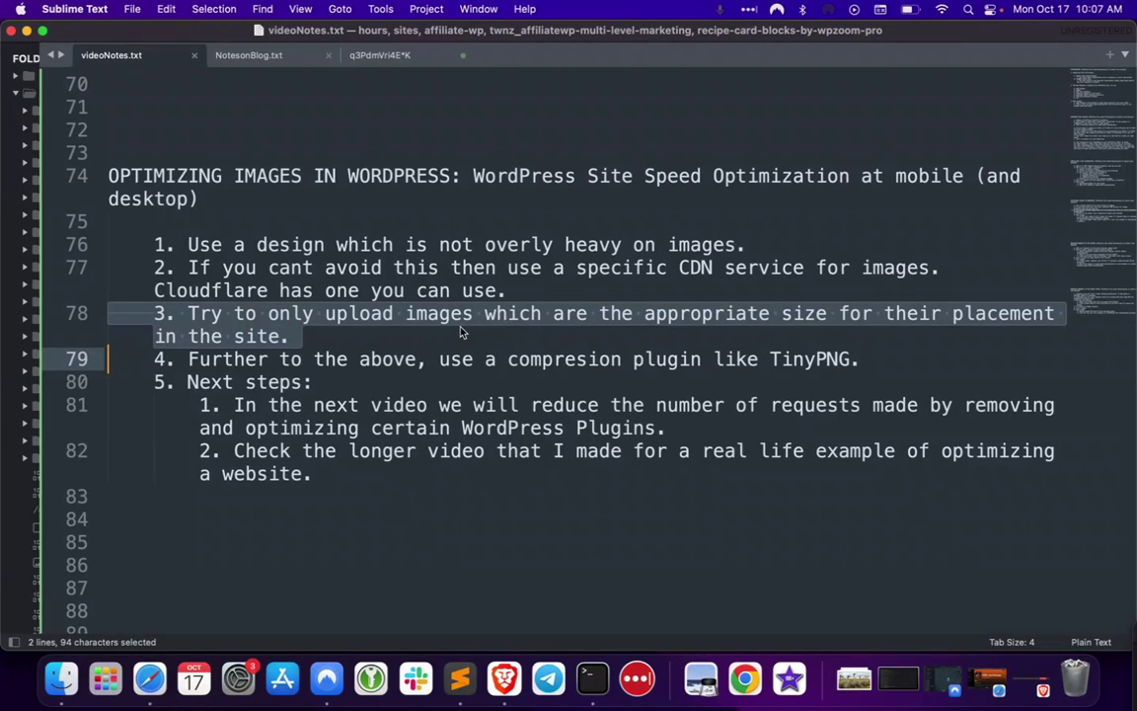
Step: Switch to Brave, open the site's Hosting 101 page from the article and examine the size of its post images
click(503, 678)
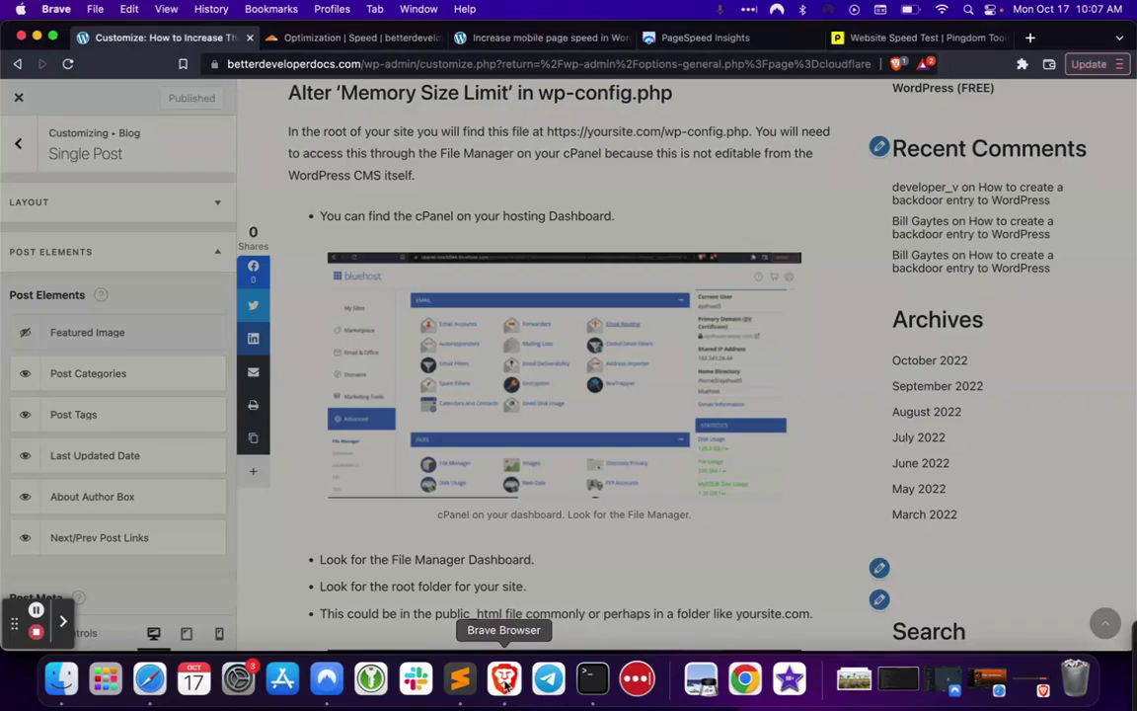
scroll(669, 325, up, 15)
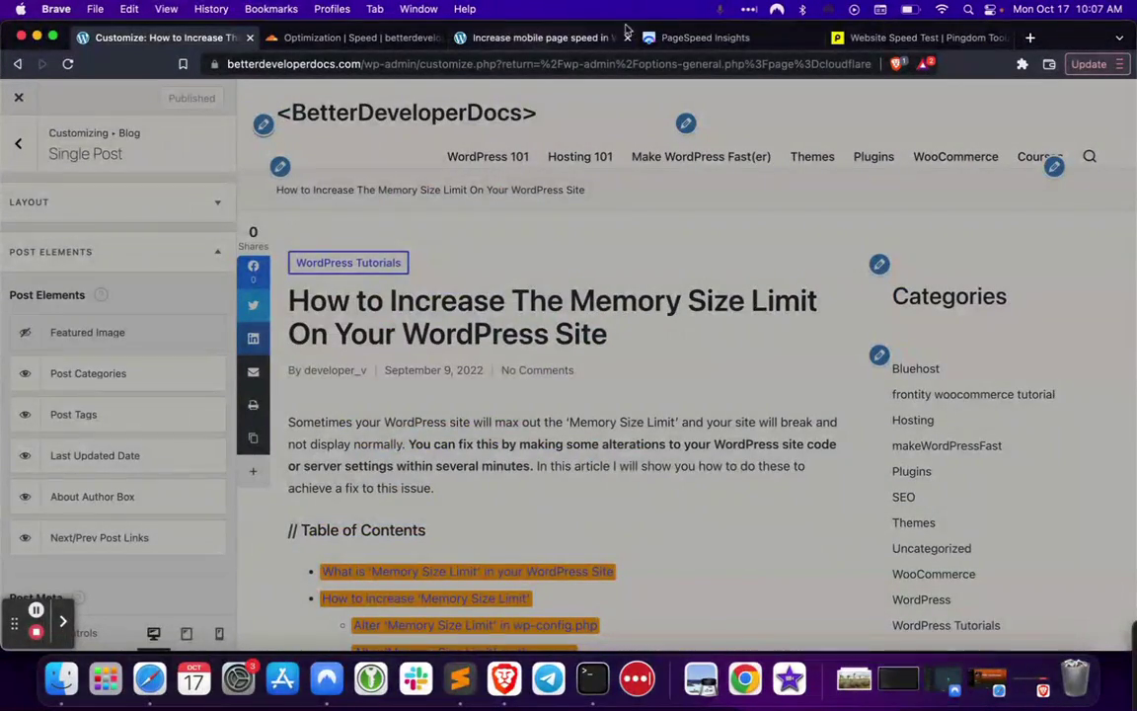
click(502, 39)
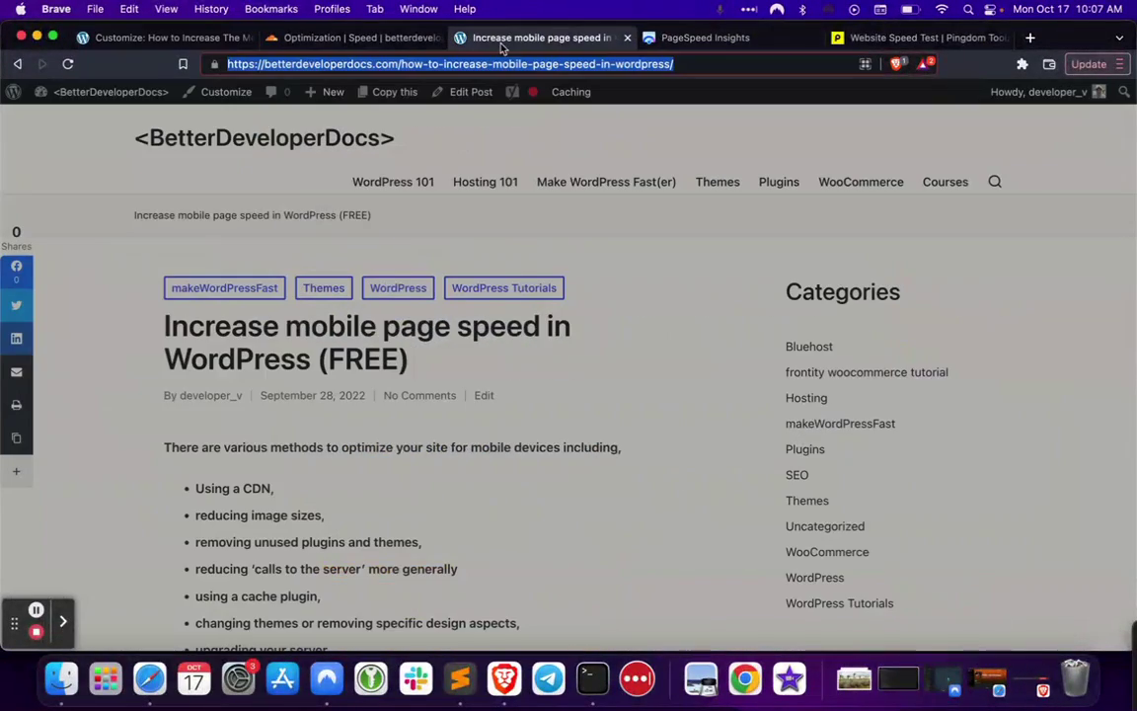
click(488, 180)
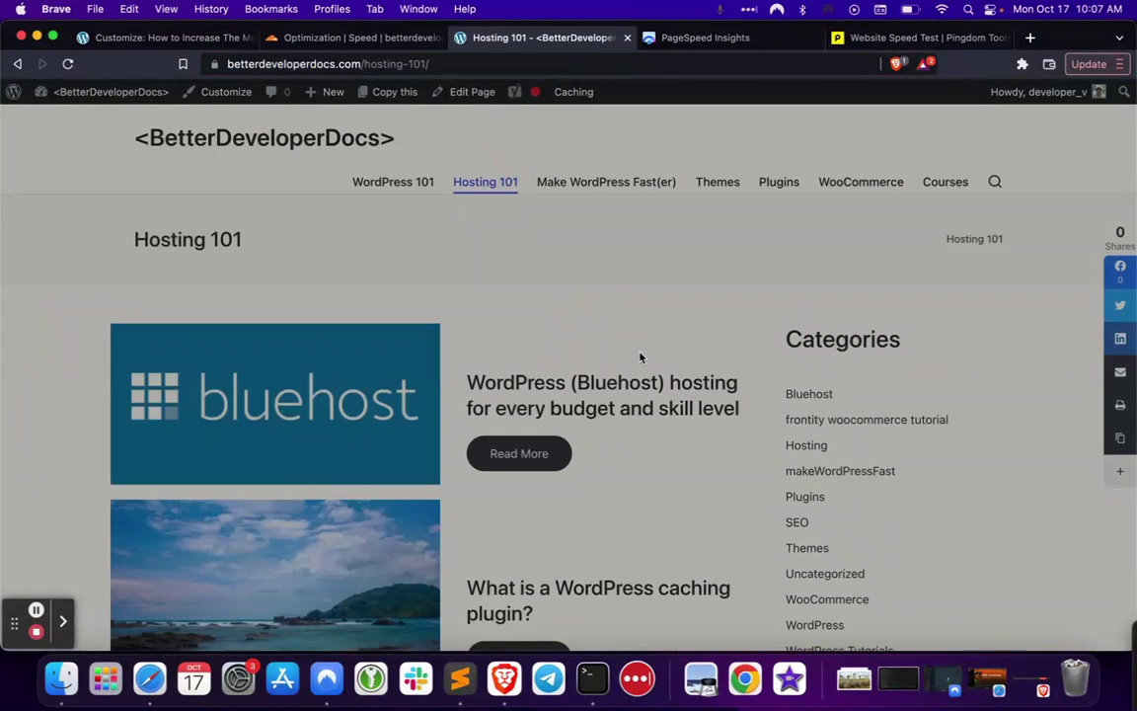
scroll(639, 357, down, 4)
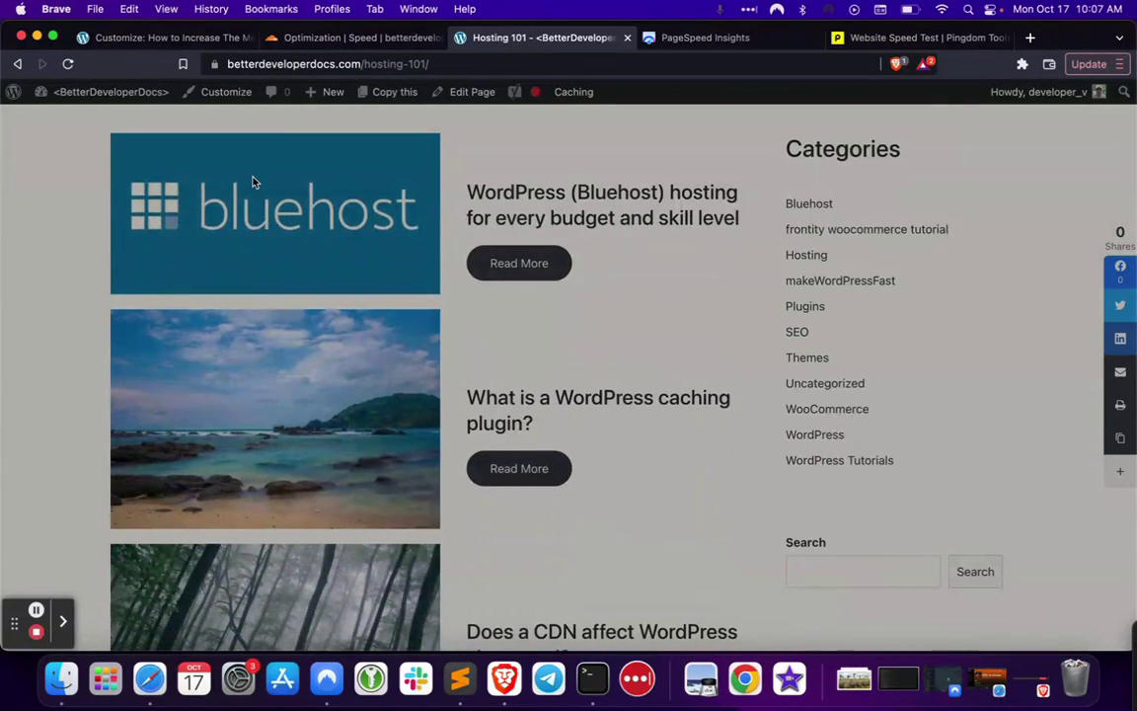
Step: Look through the post list on the Hosting 101 page and compare the displayed width of the images with their content
scroll(253, 180, down, 1)
scroll(253, 181, down, 5)
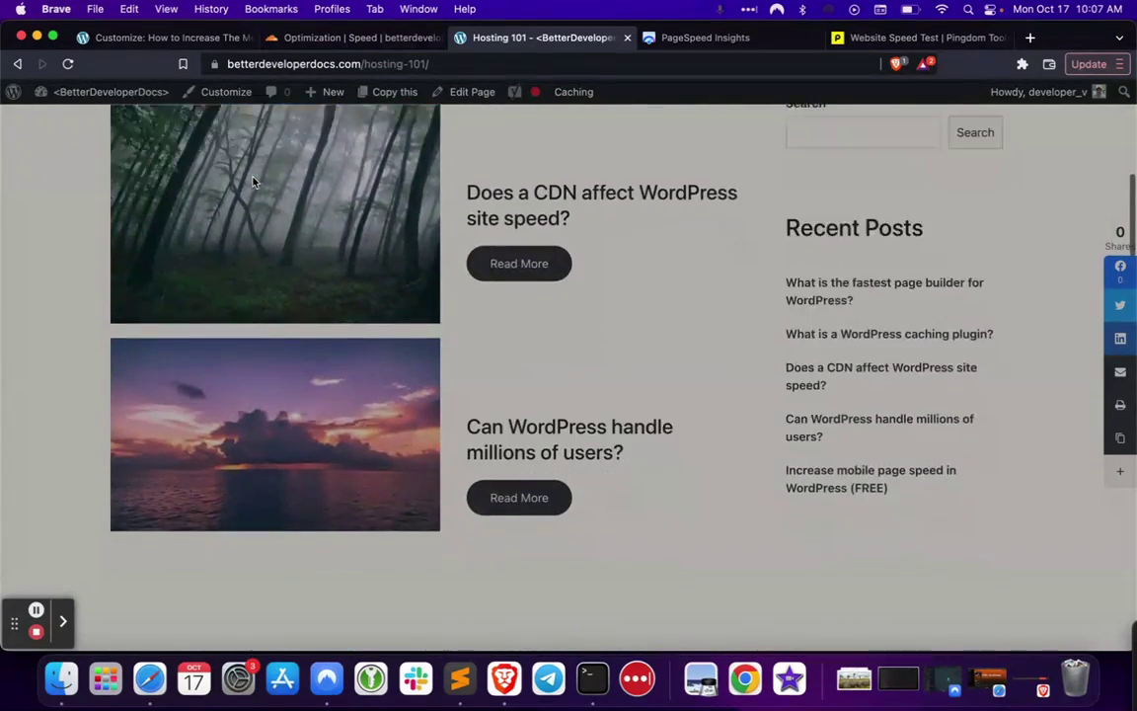
scroll(253, 180, up, 8)
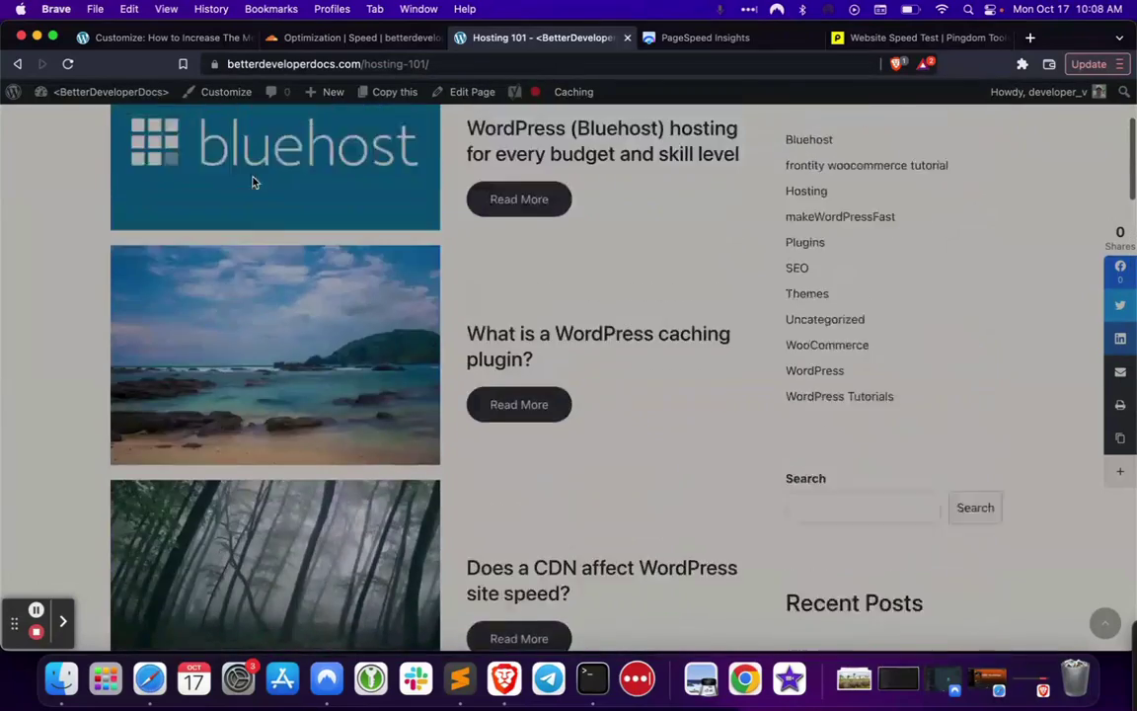
scroll(253, 181, up, 2)
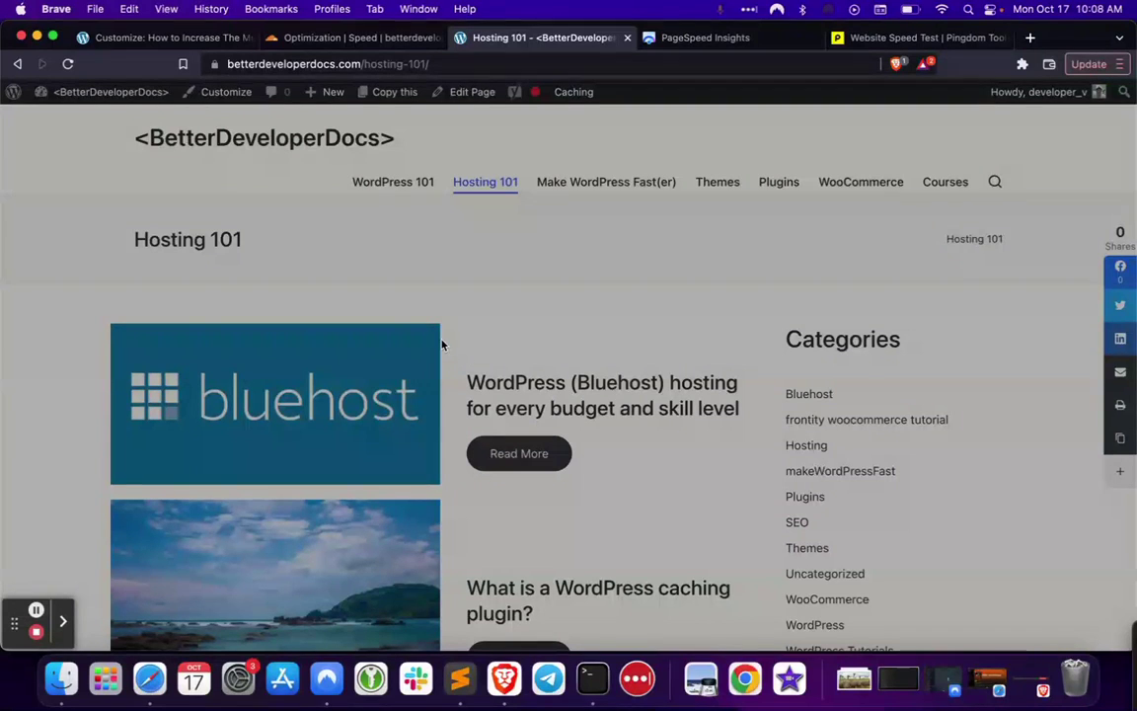
scroll(183, 427, down, 3)
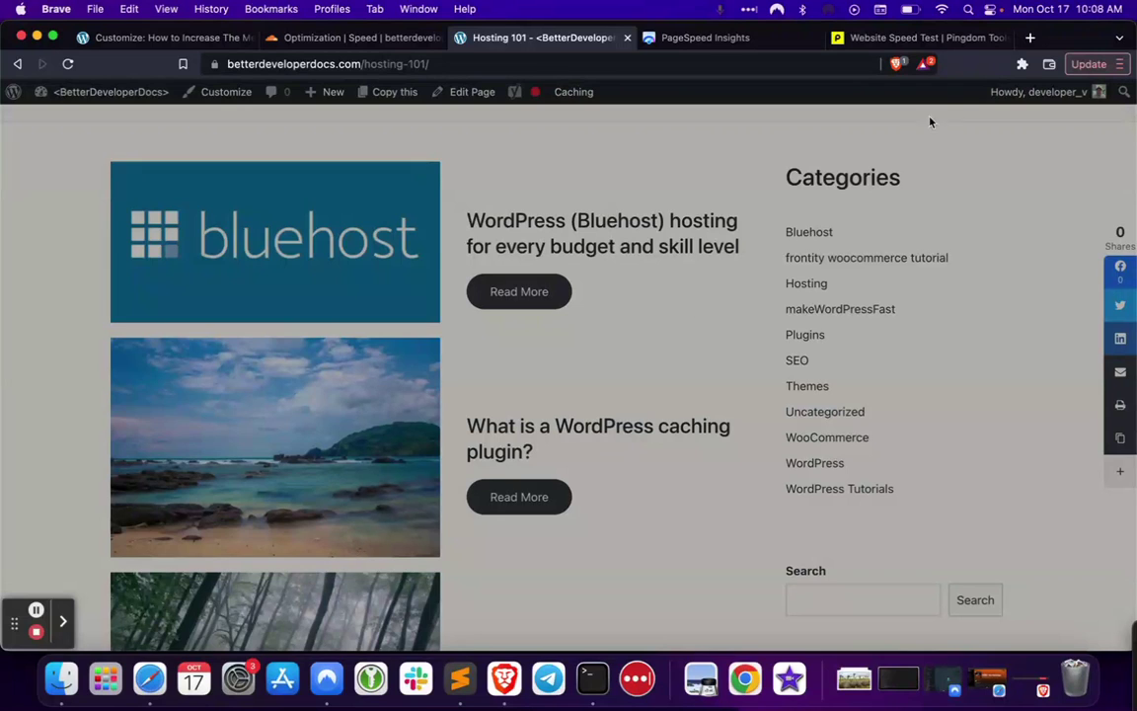
Step: Highlight the page size in the Pingdom results, revisit the image-size tip in Sublime Text and return to the Hosting 101 page in Brave
click(918, 38)
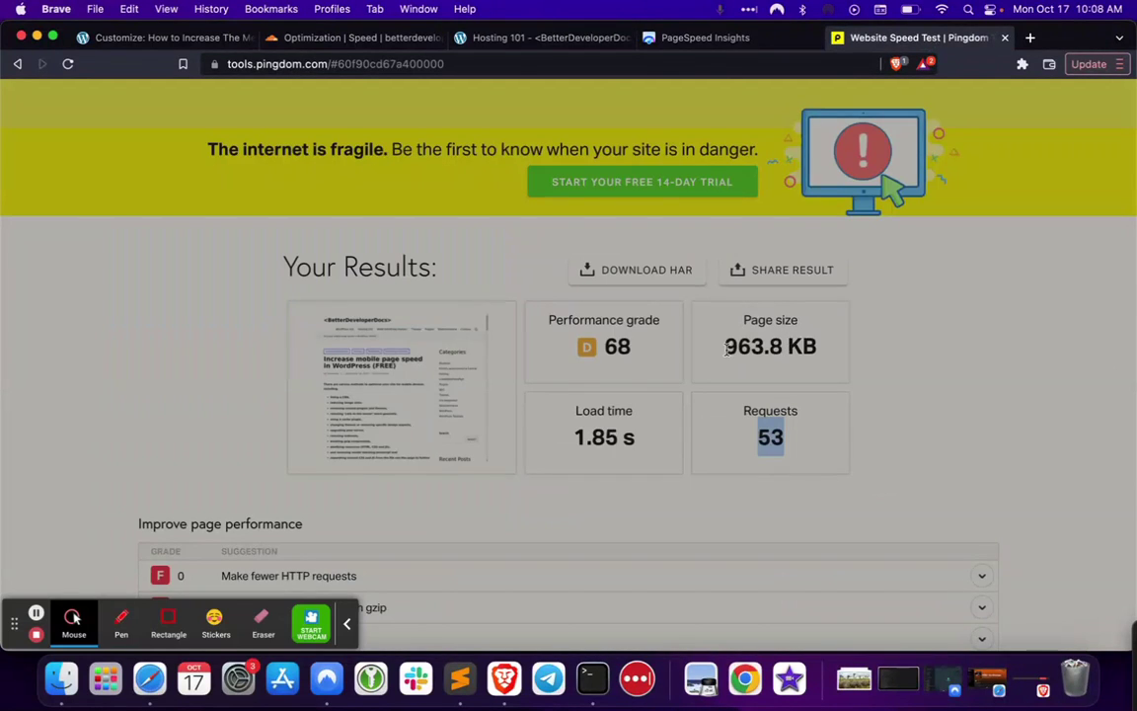
drag(727, 348, 825, 356)
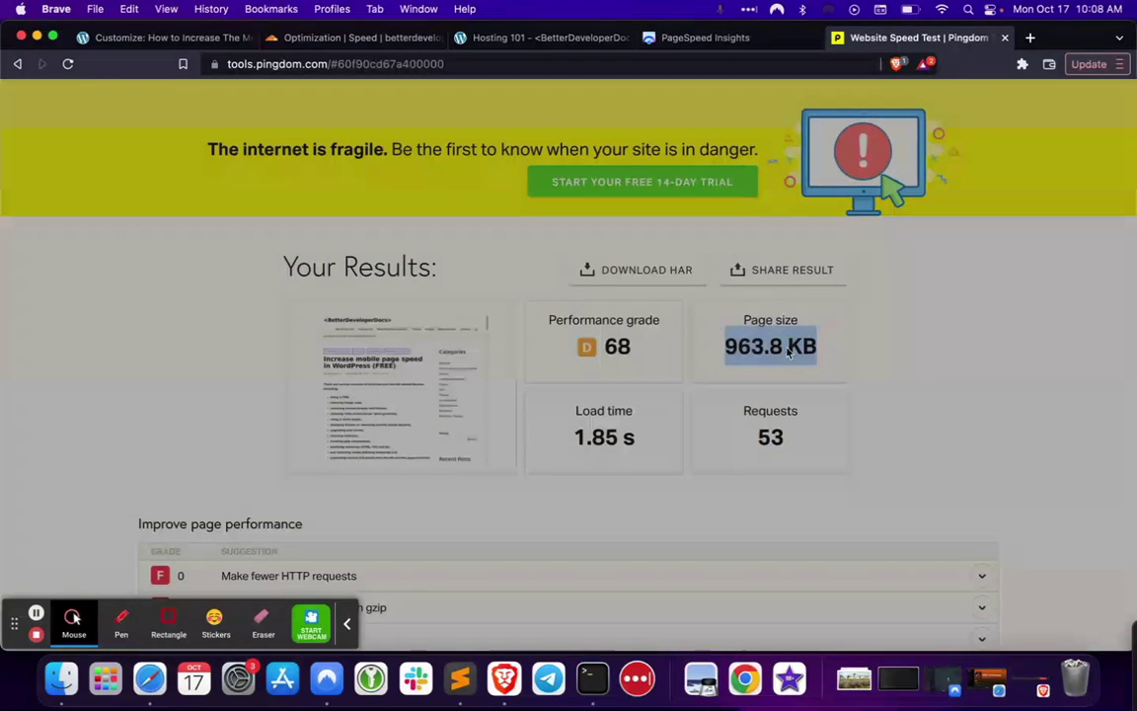
click(540, 39)
click(464, 679)
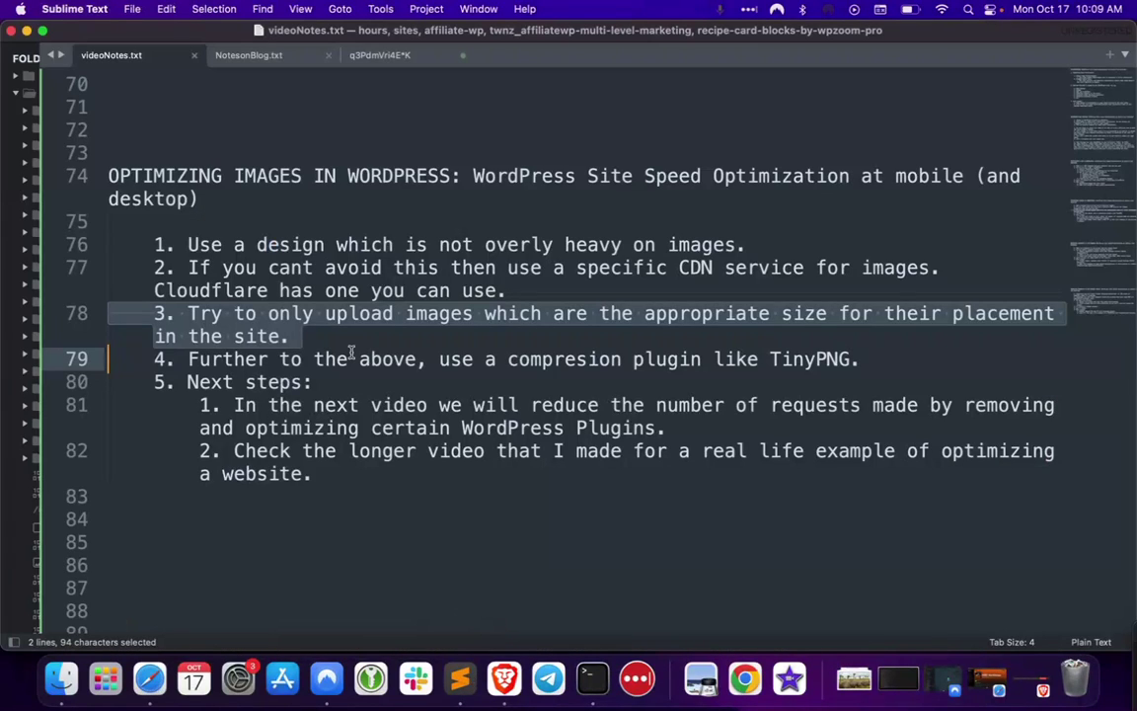
click(504, 678)
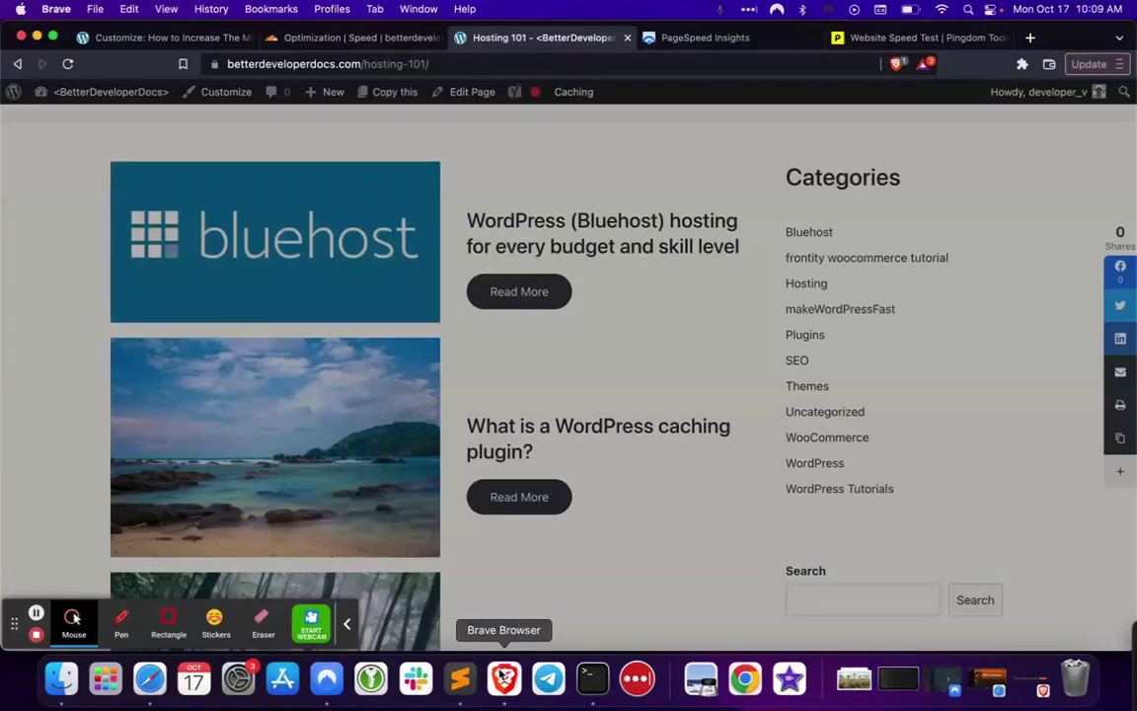
Step: Close the customizer, open the WordPress Media Settings and highlight the maximum width of the Large image size
click(153, 39)
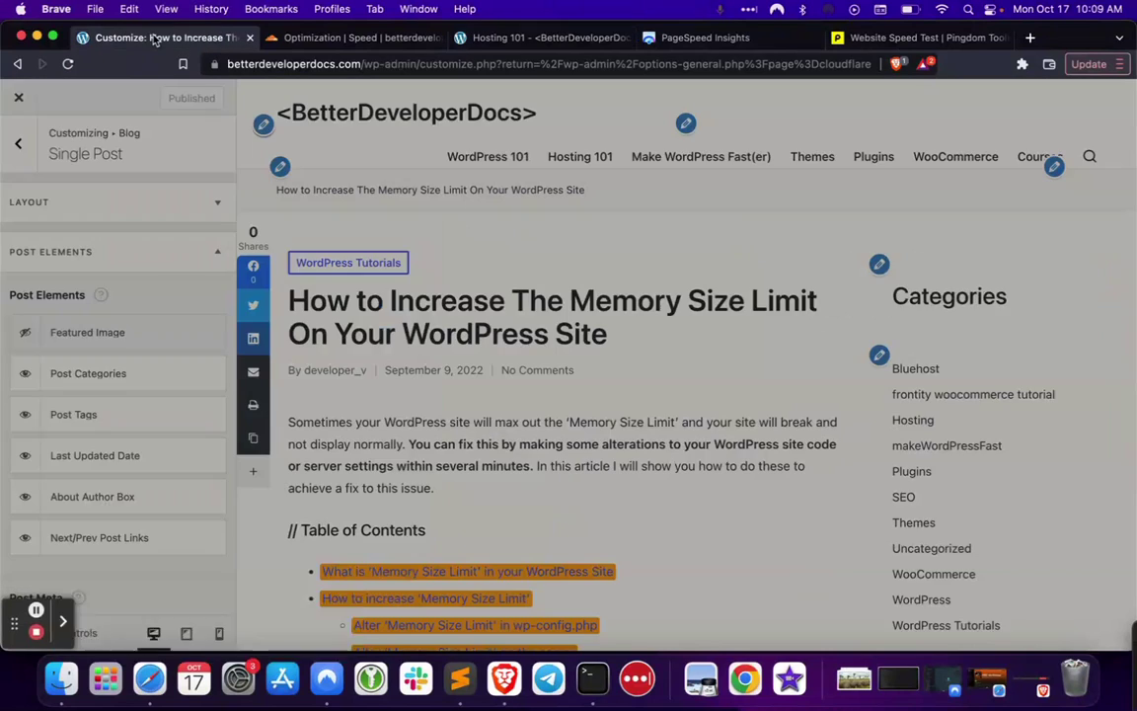
click(14, 100)
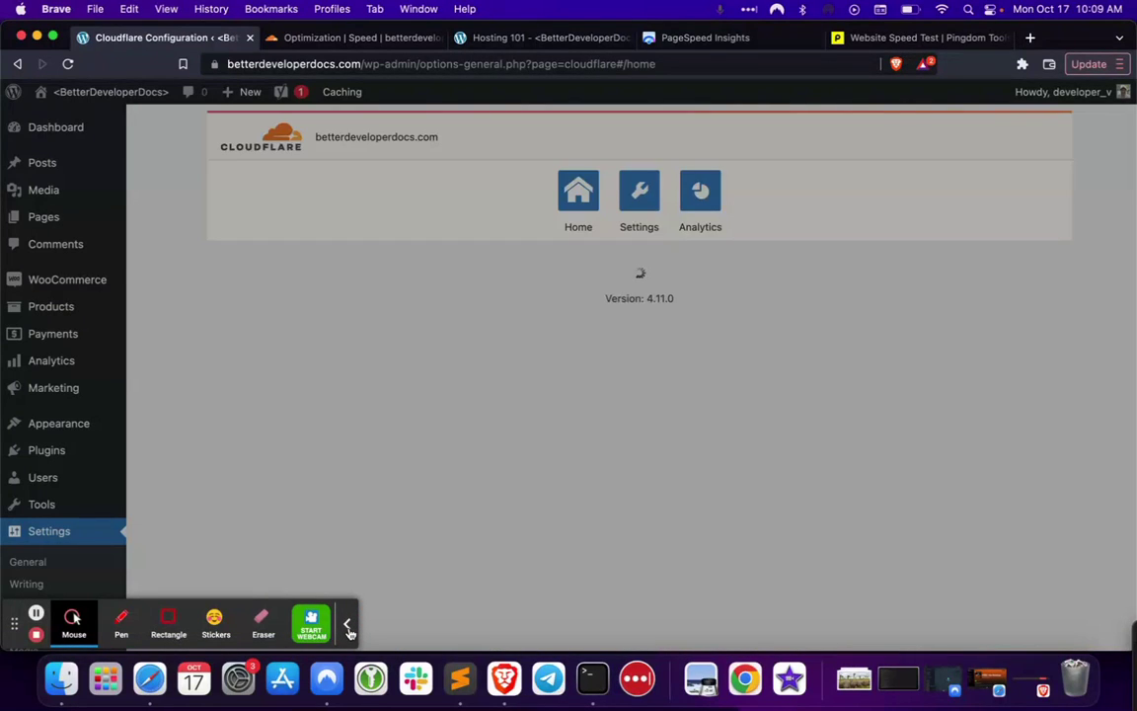
click(350, 621)
mouse_move(97, 423)
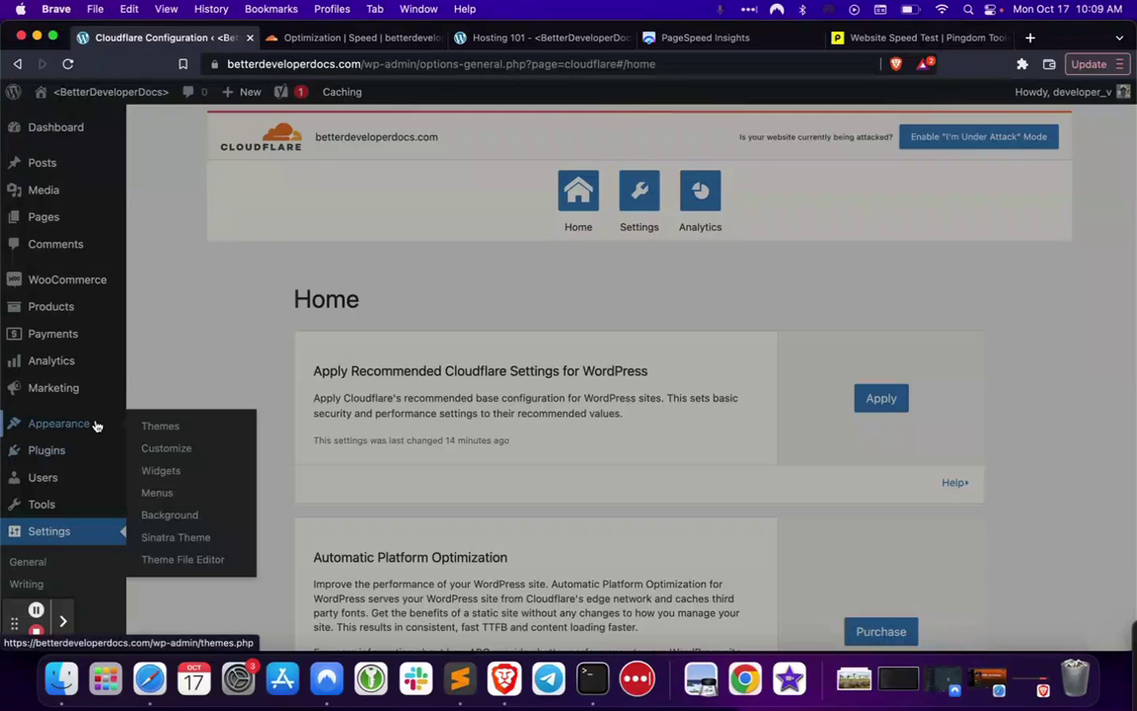
scroll(96, 423, down, 4)
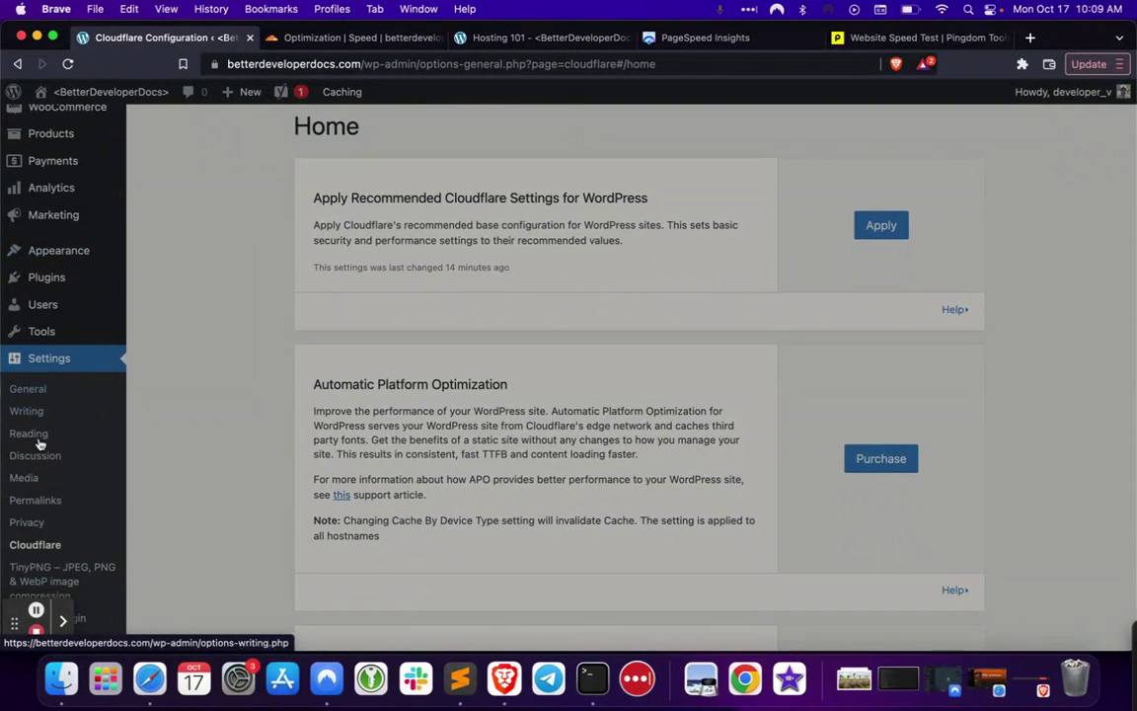
click(27, 479)
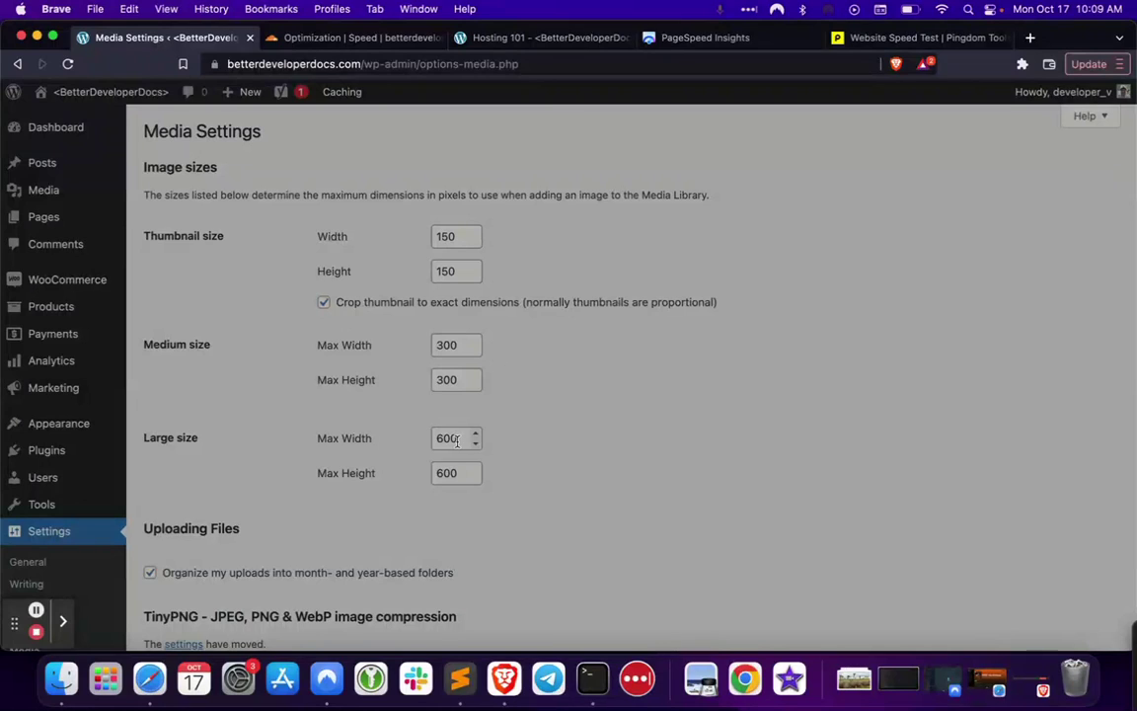
click(414, 439)
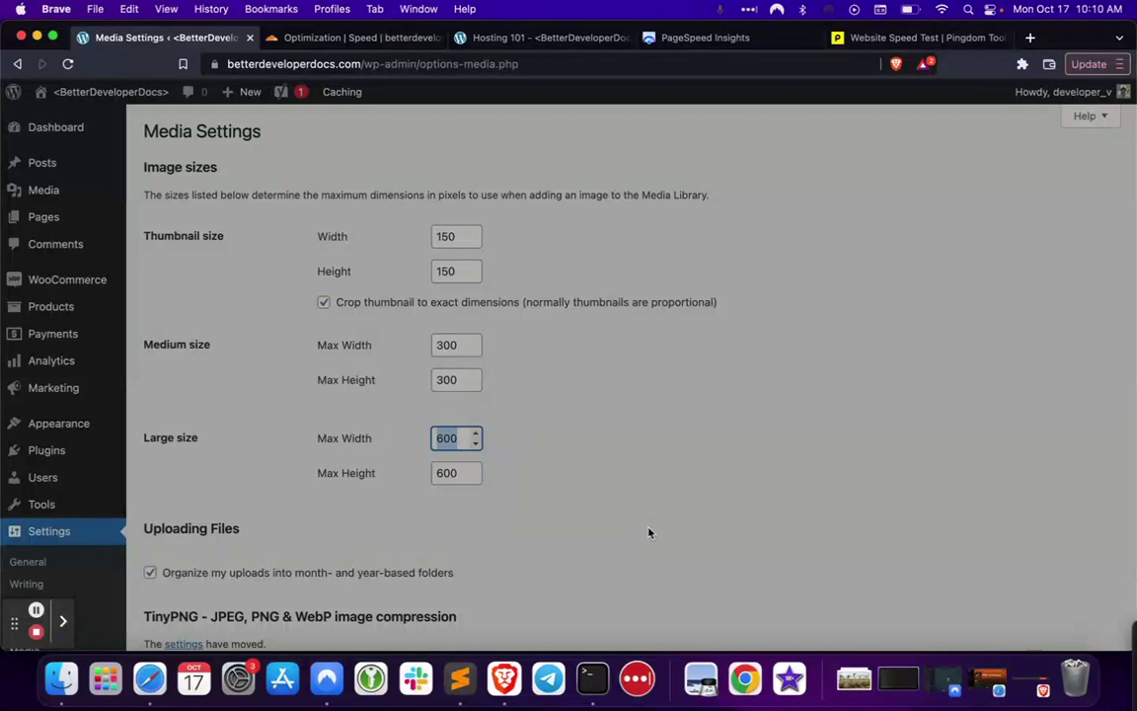
Step: Switch to Sublime Text and highlight the fourth tip on a compression plugin, including the name TinyPNG
click(459, 678)
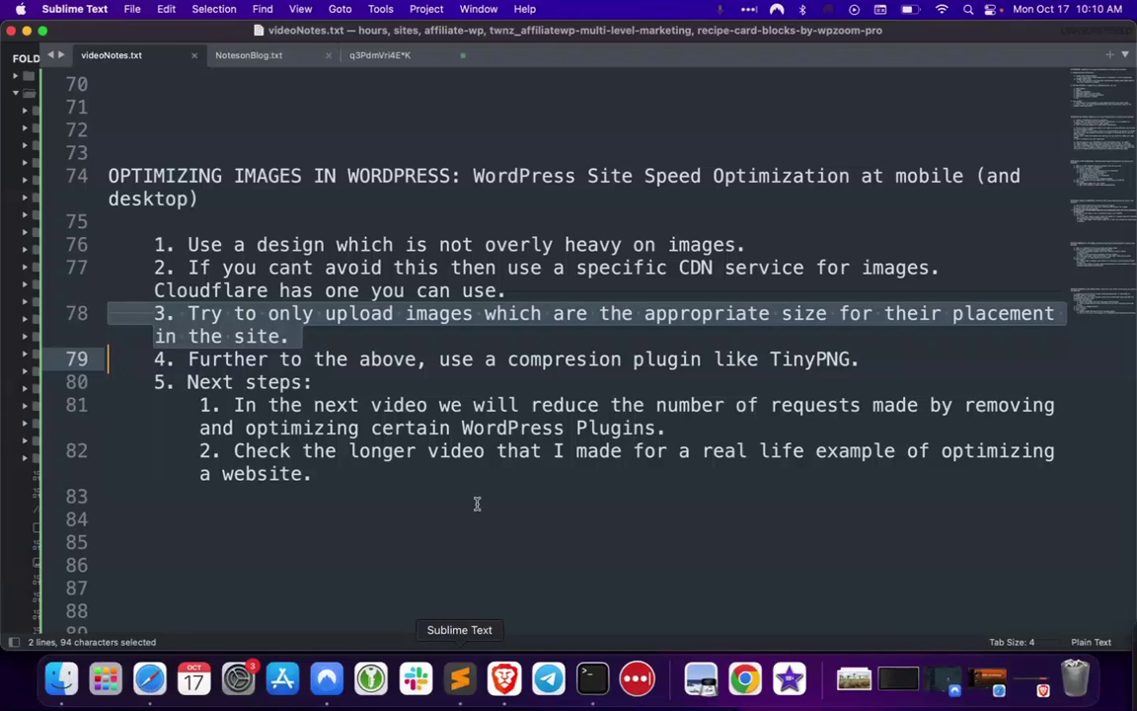
triple_click(548, 364)
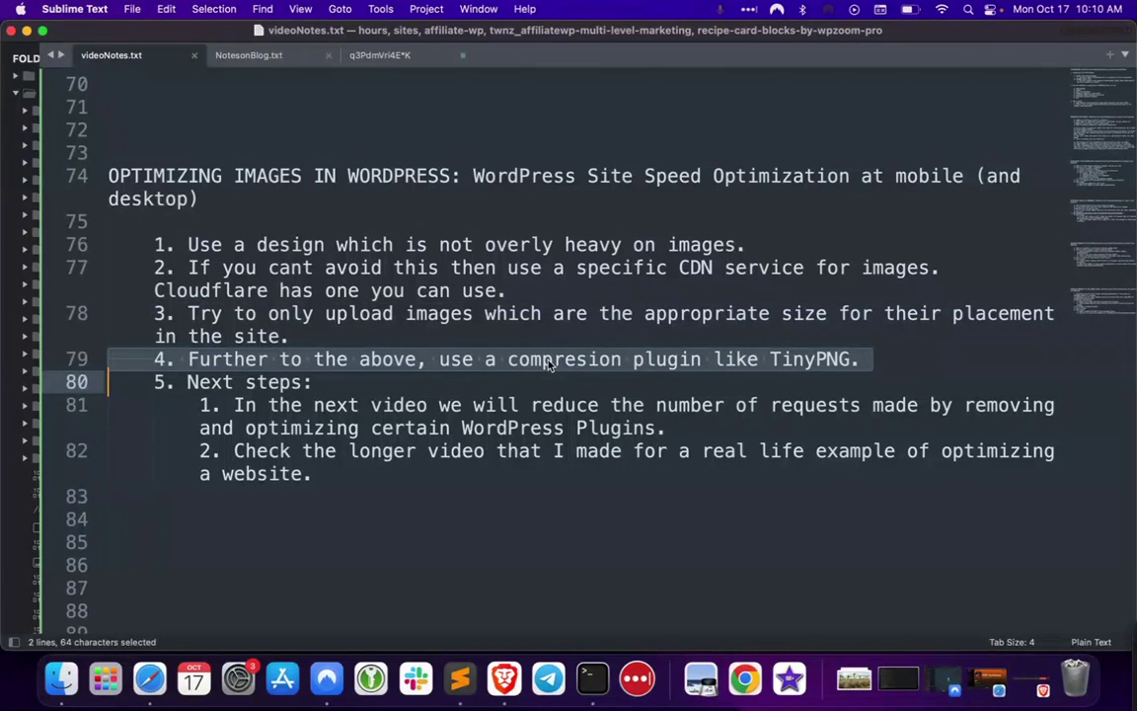
double_click(807, 362)
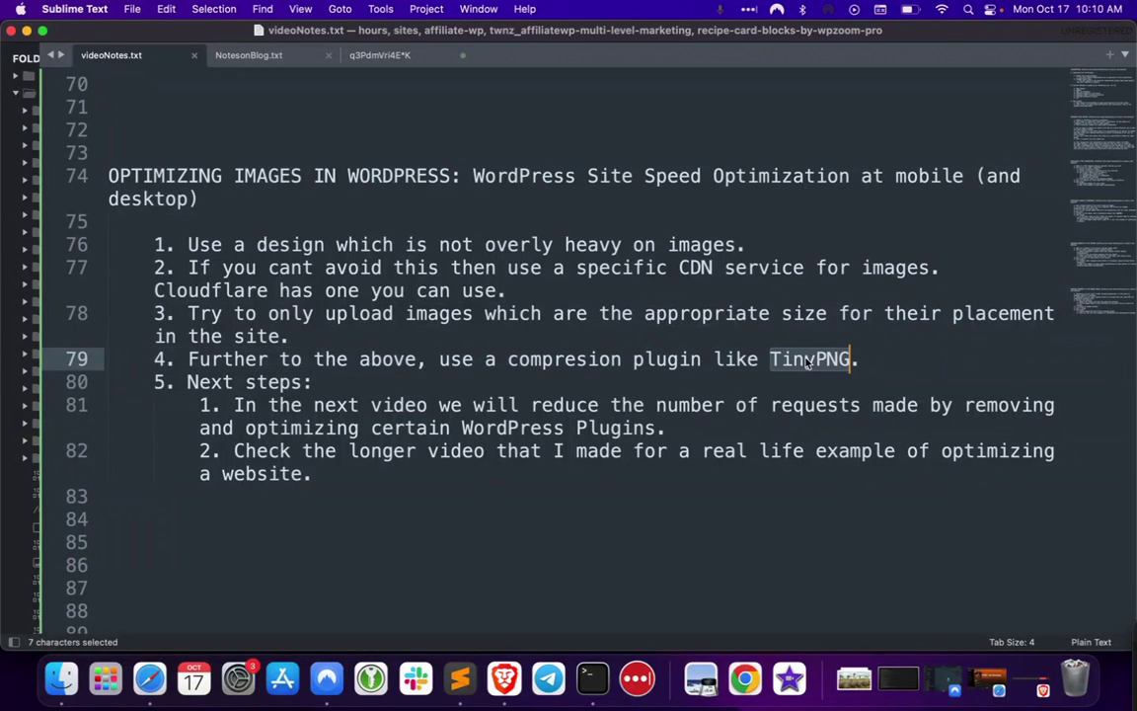
Step: Switch to Brave and open the WordPress page for uploading new media
click(503, 678)
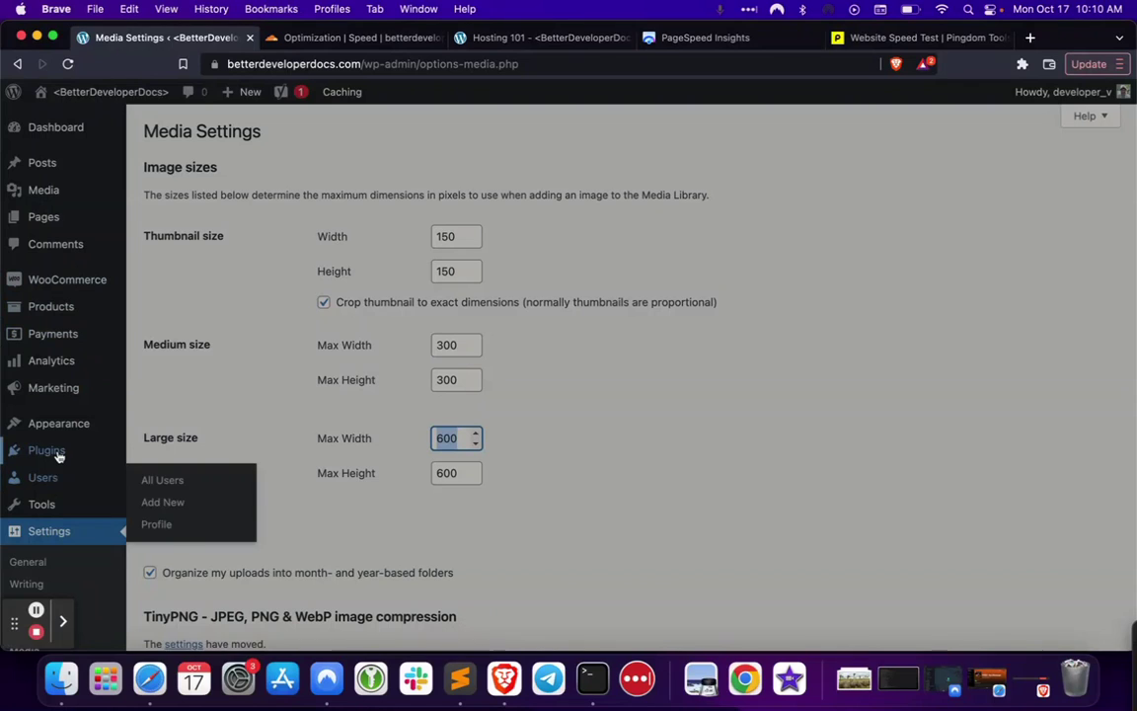
mouse_move(89, 454)
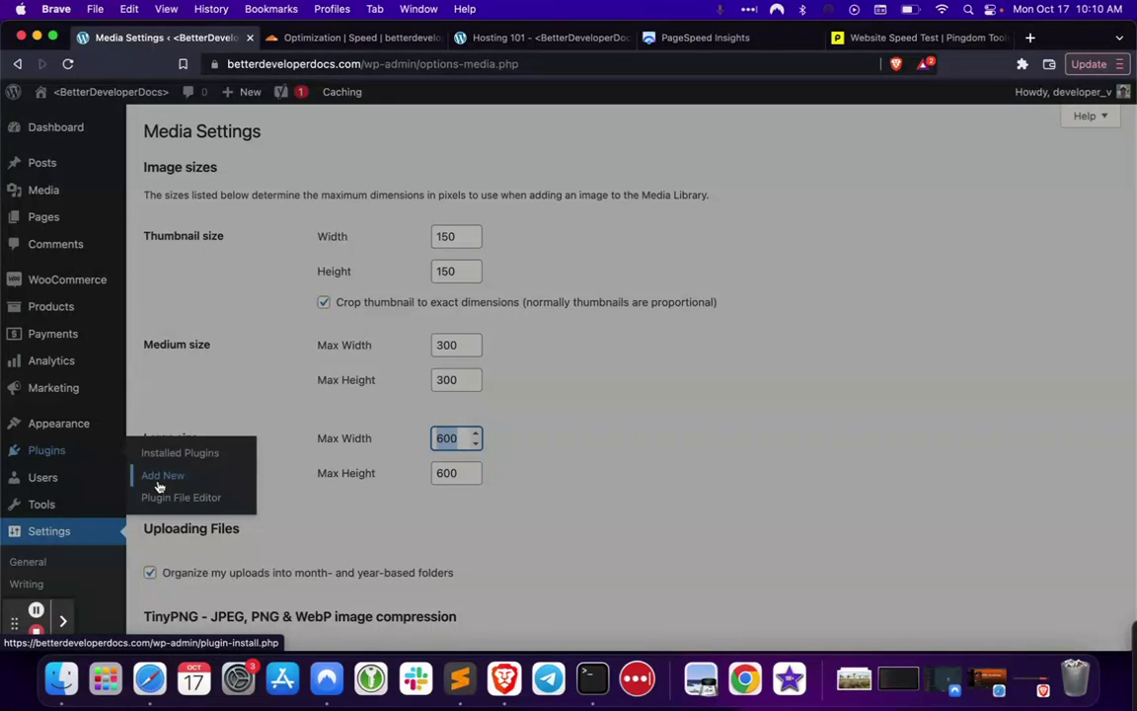
mouse_move(81, 190)
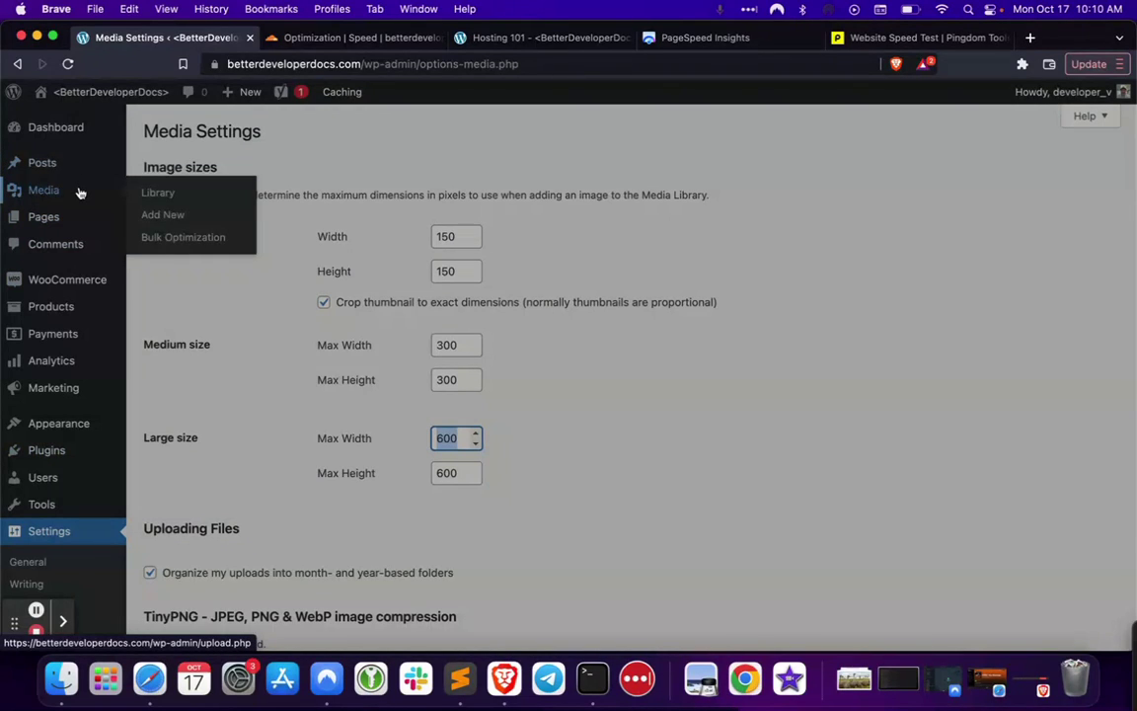
click(158, 216)
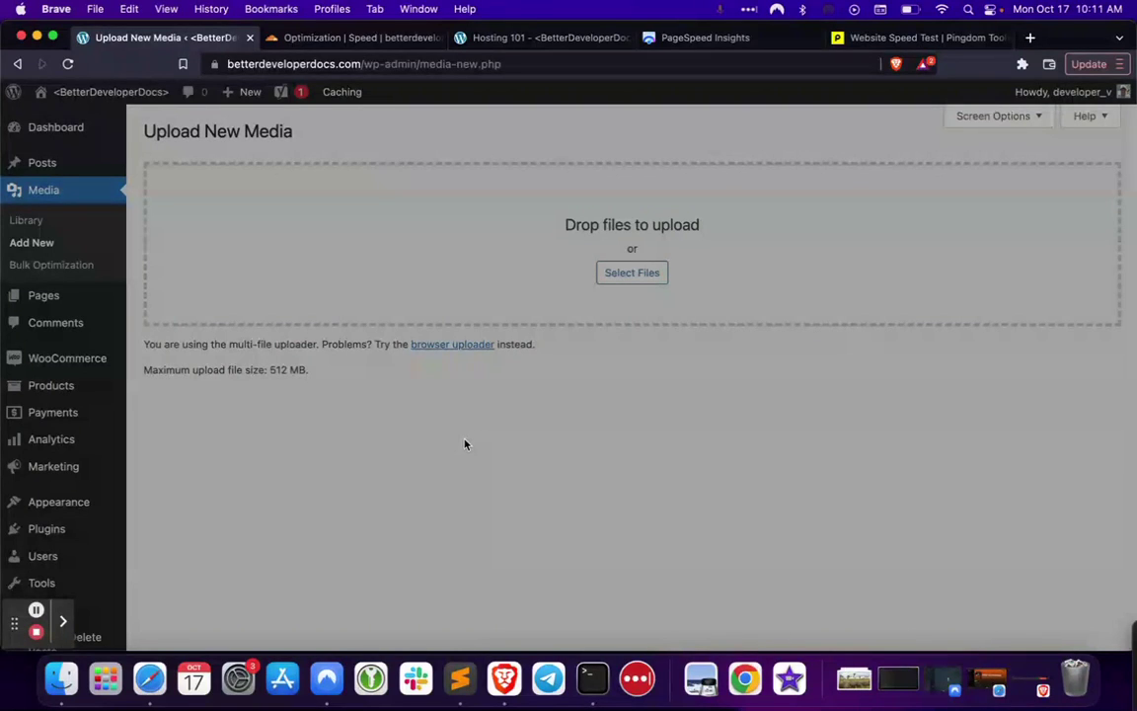
Step: Switch to Sublime Text and highlight the "Next steps" heading and its first item on reducing the number of requests
click(460, 679)
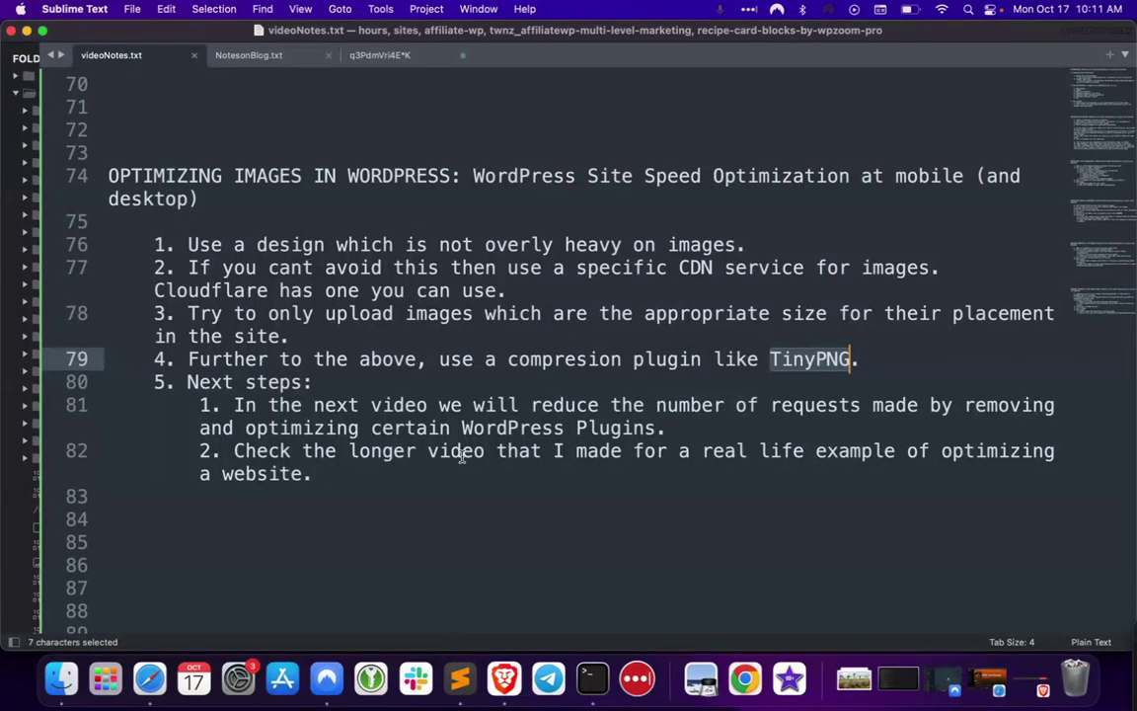
triple_click(190, 387)
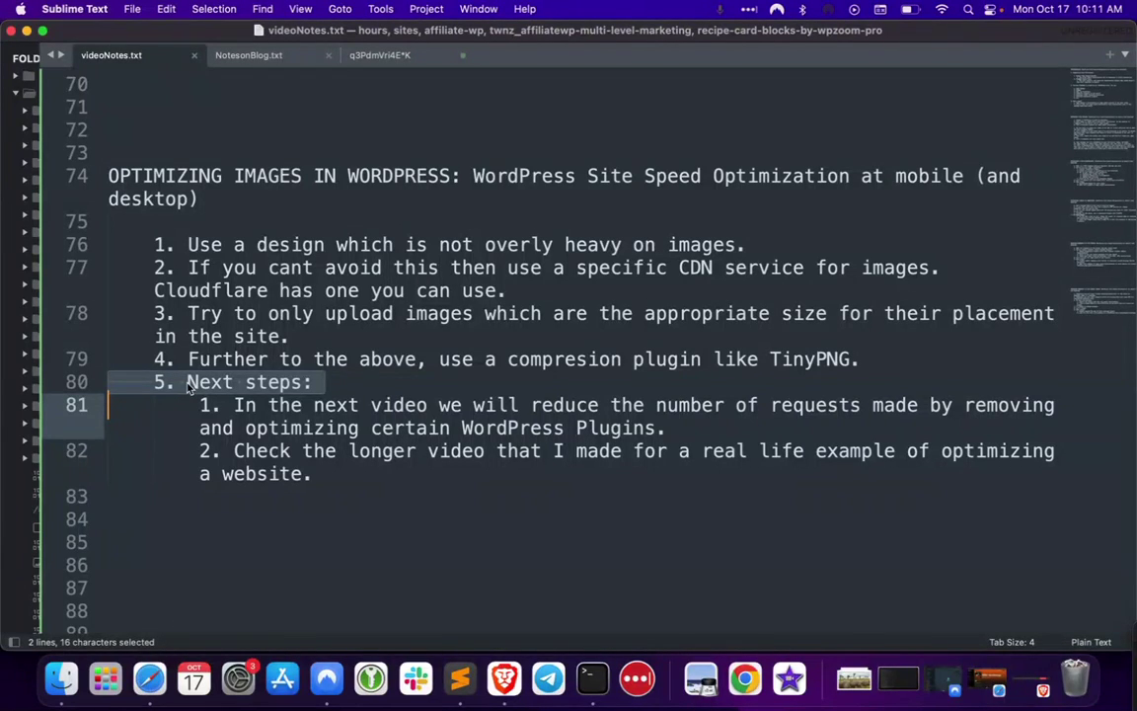
click(688, 427)
drag(687, 428, 196, 405)
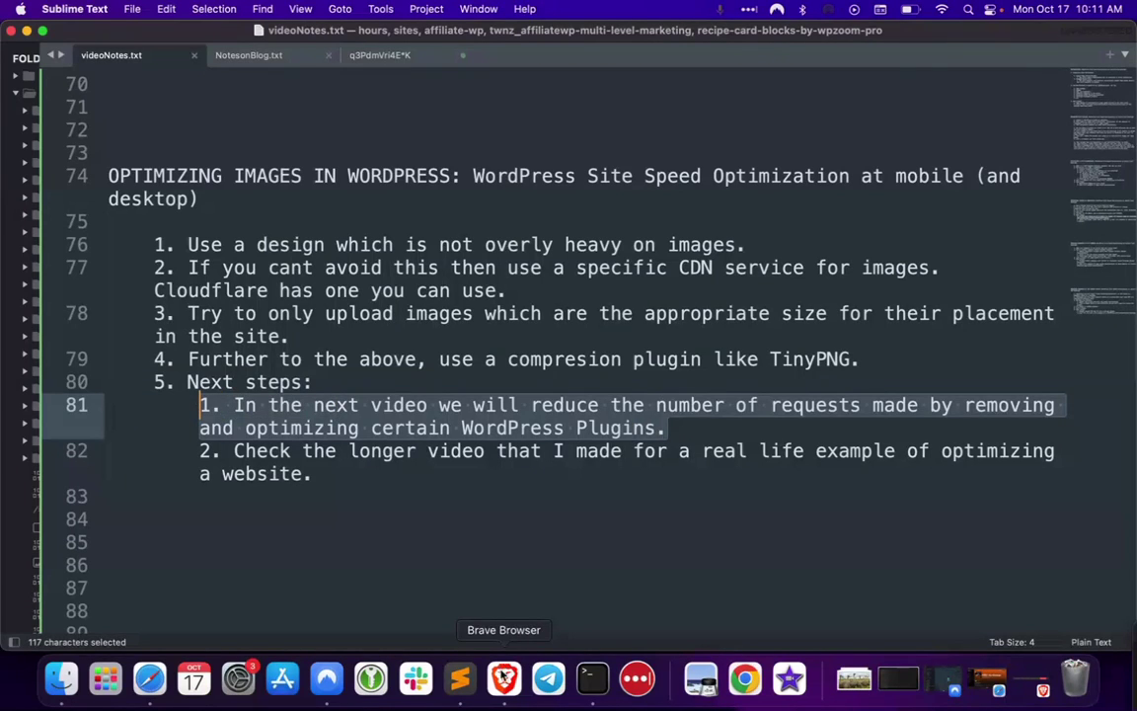
Step: Highlight the request count in the Pingdom results in Brave, and highlight the next step about the longer video in Sublime Text
click(504, 677)
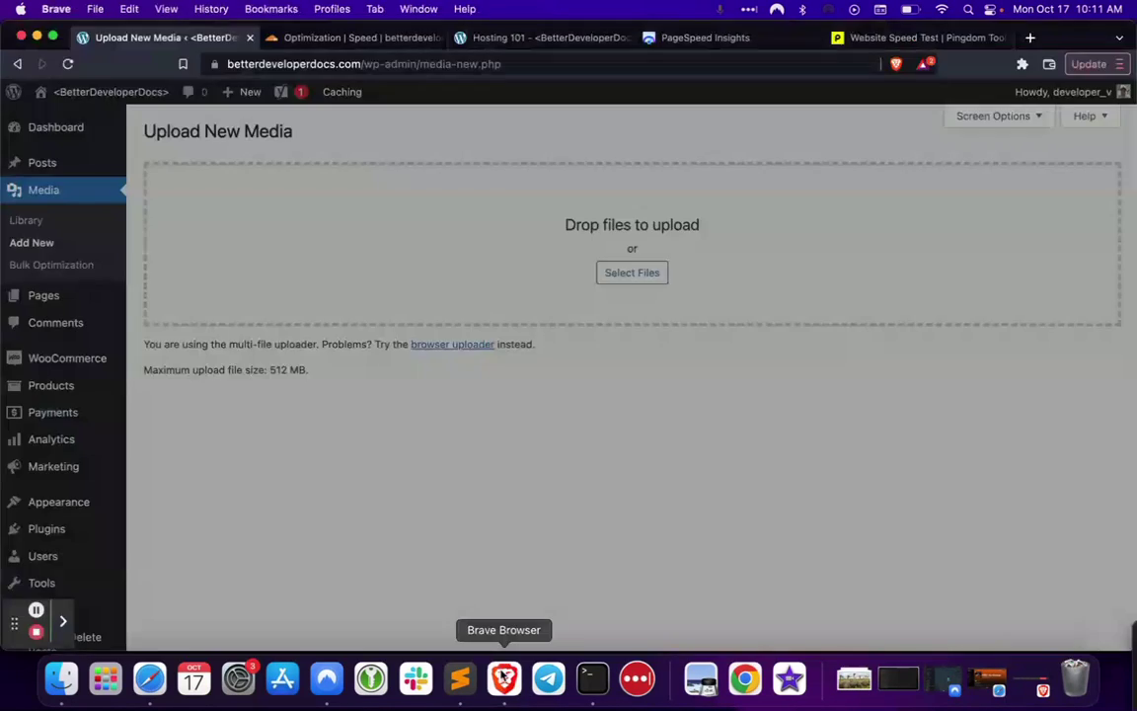
click(875, 37)
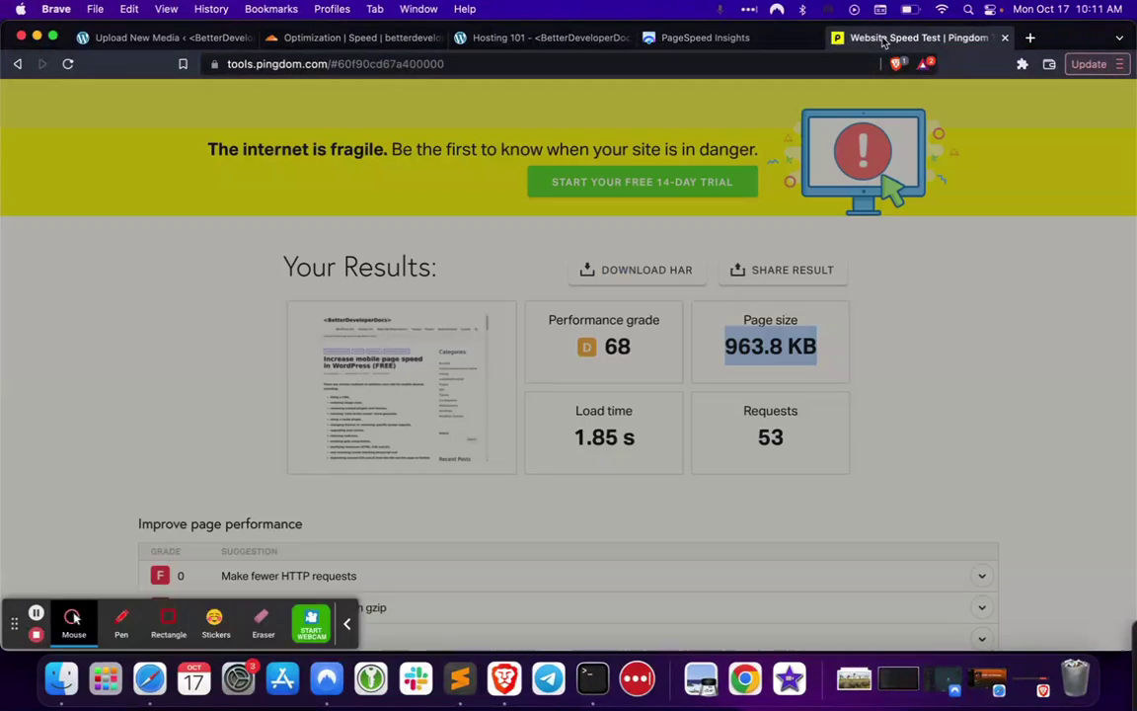
double_click(769, 435)
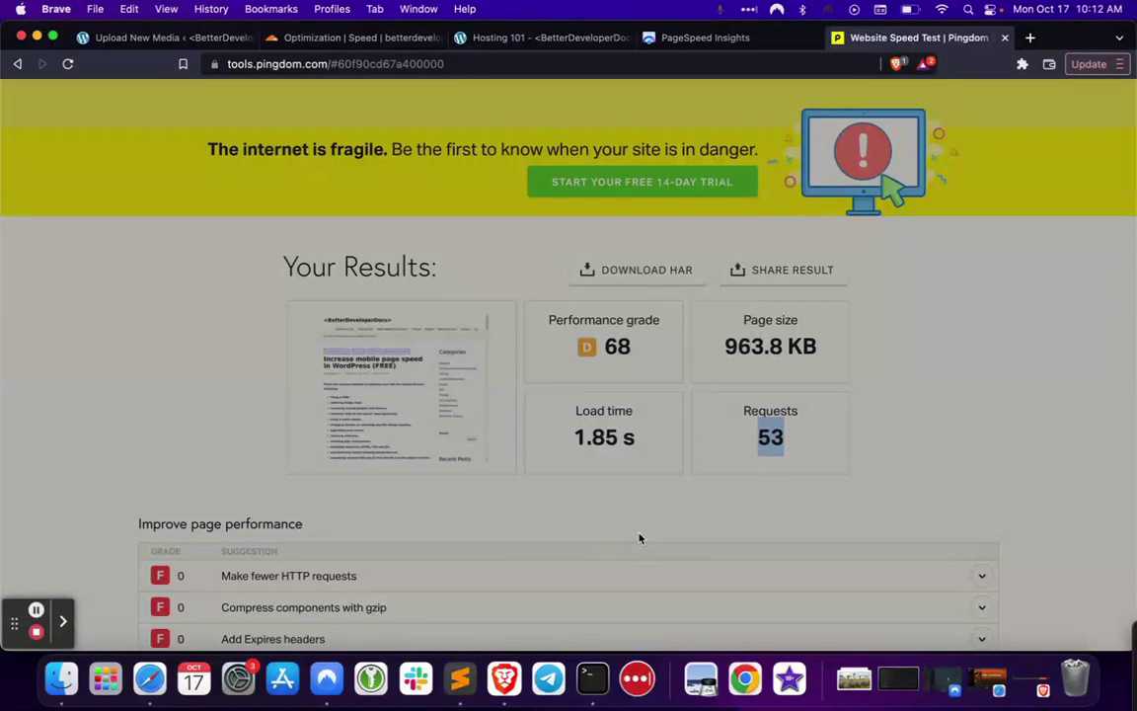
click(459, 677)
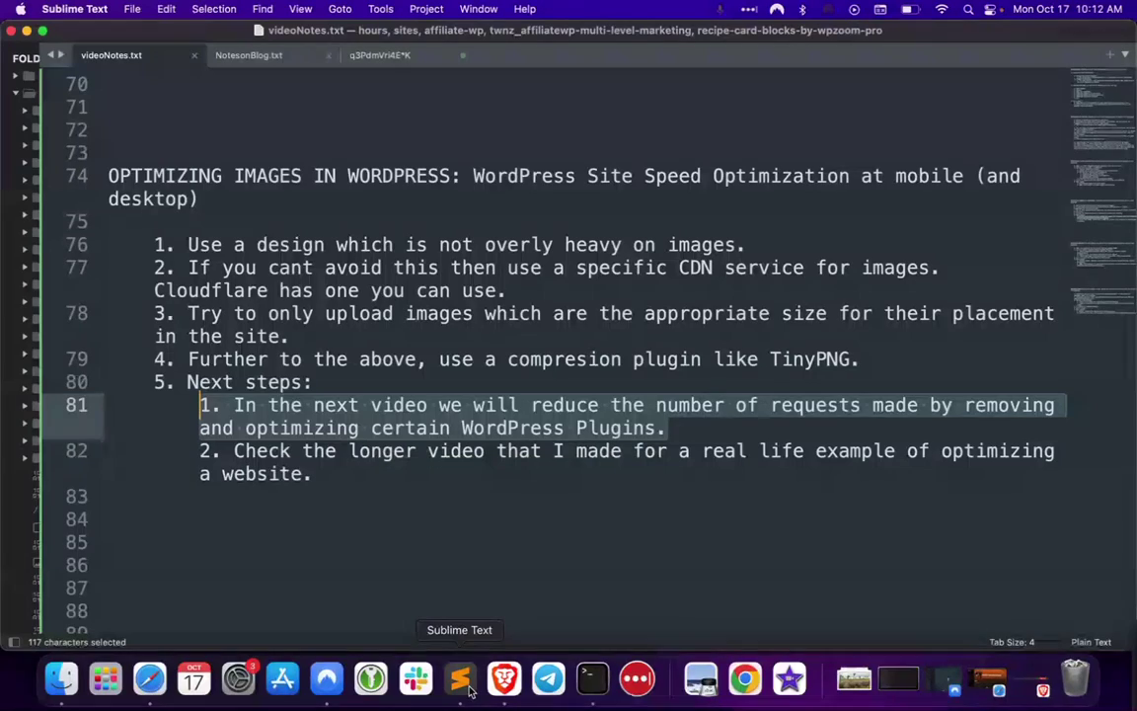
drag(312, 474, 231, 453)
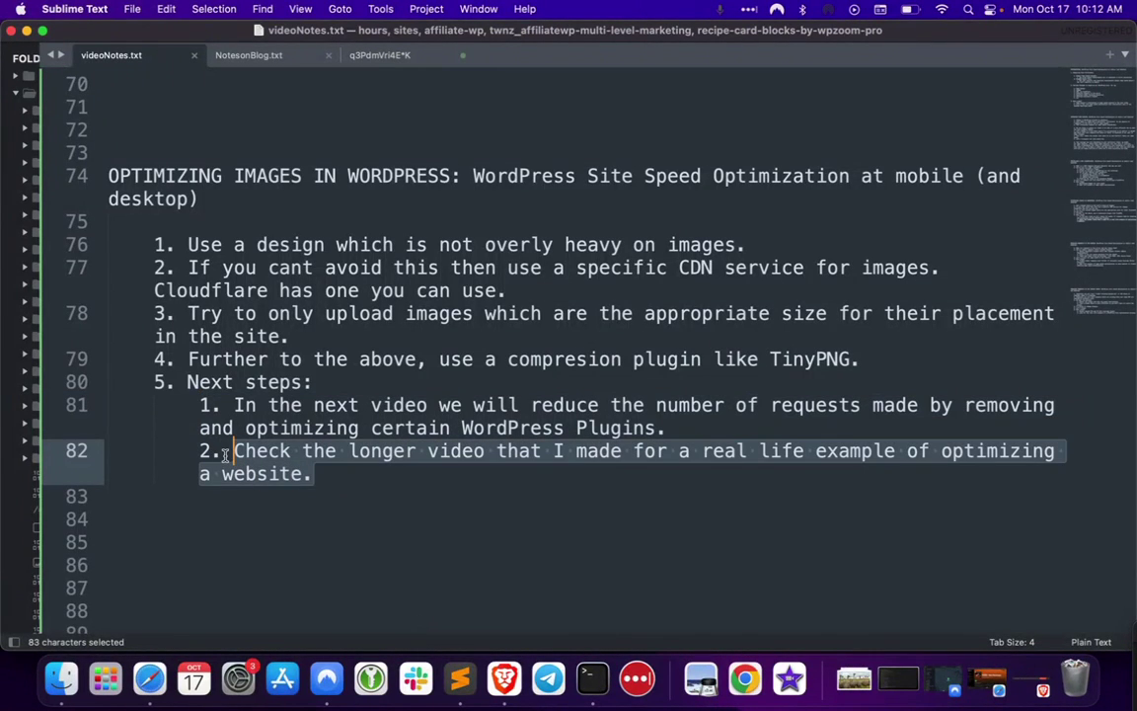